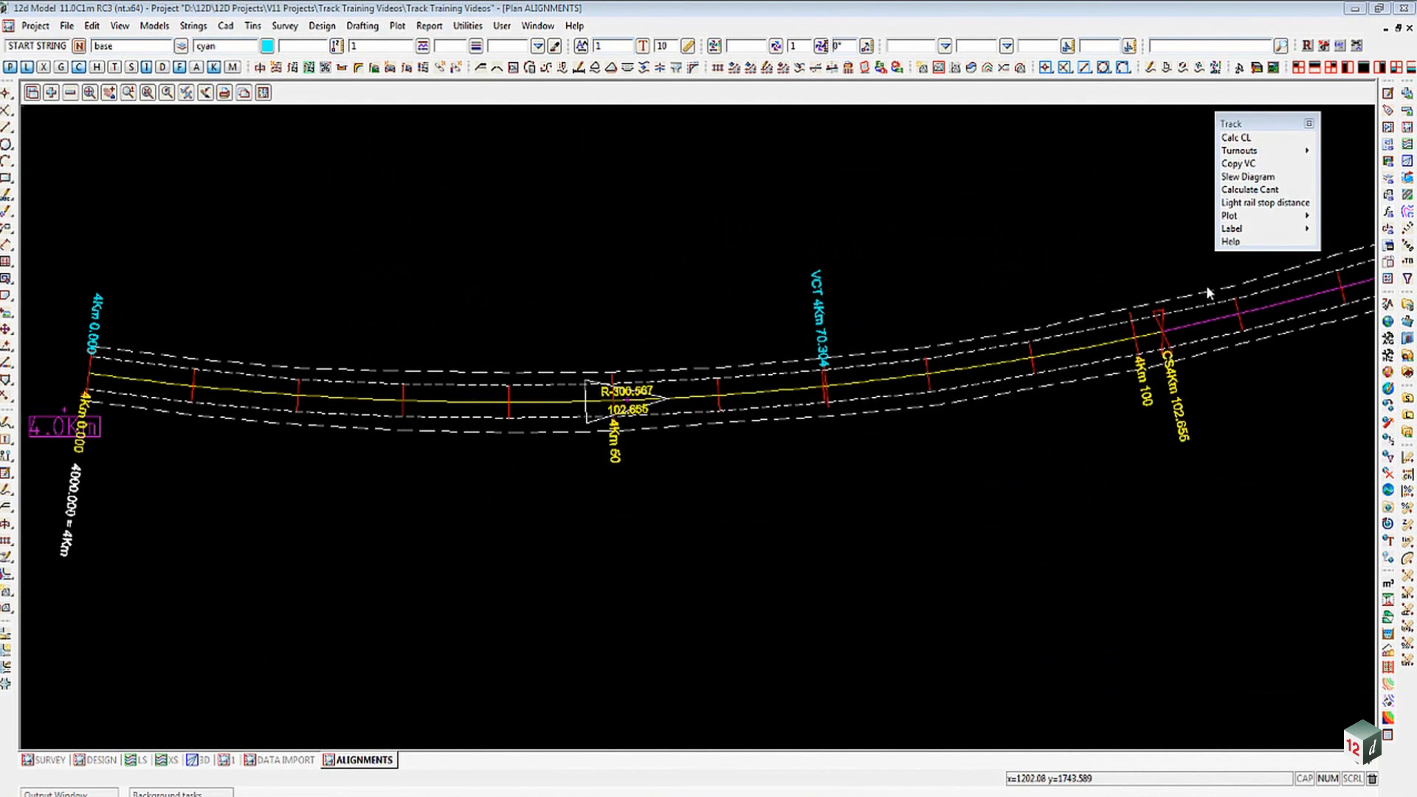
Start the Plot Rails function, position its panel, and name it MAIN LINE PLOT RAILS.
click(1303, 218)
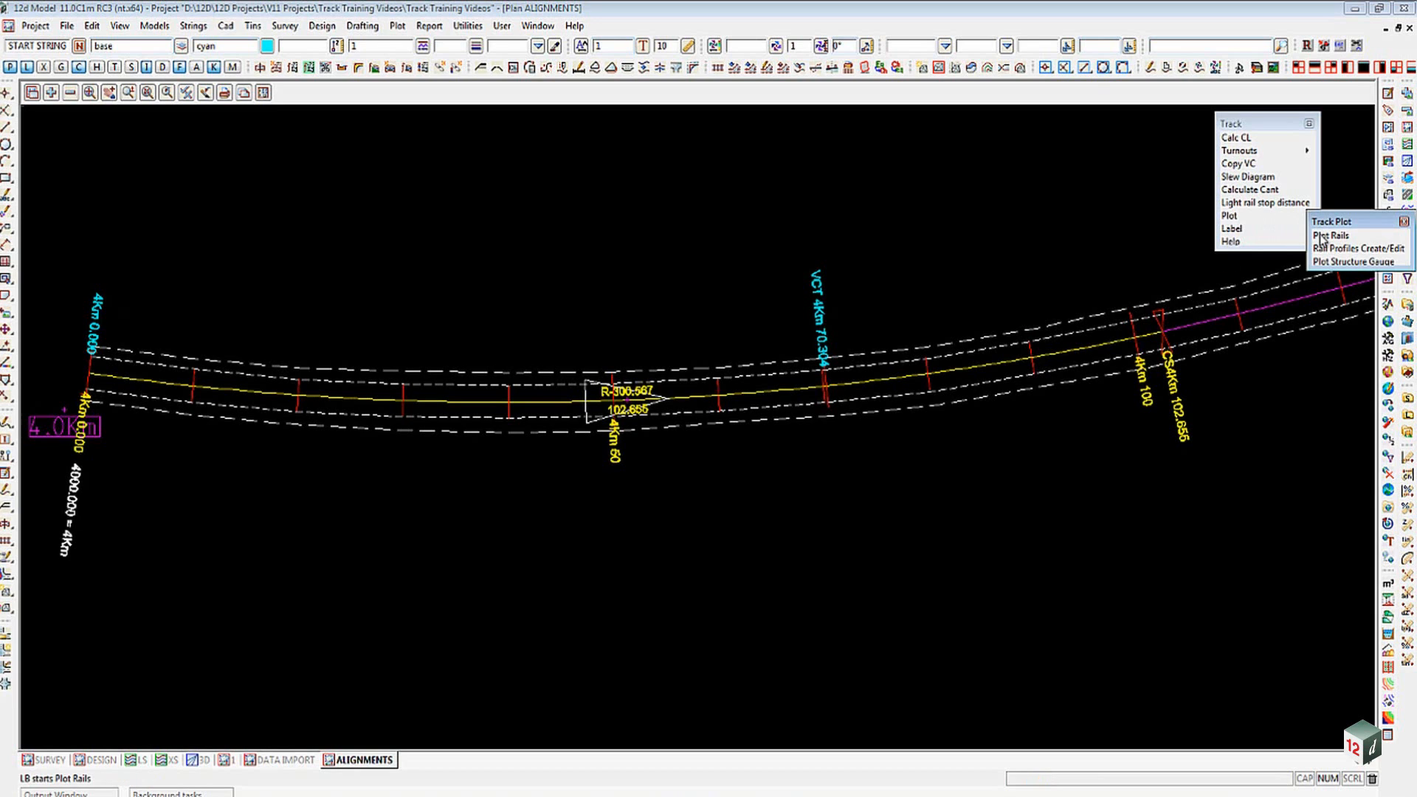
click(1322, 236)
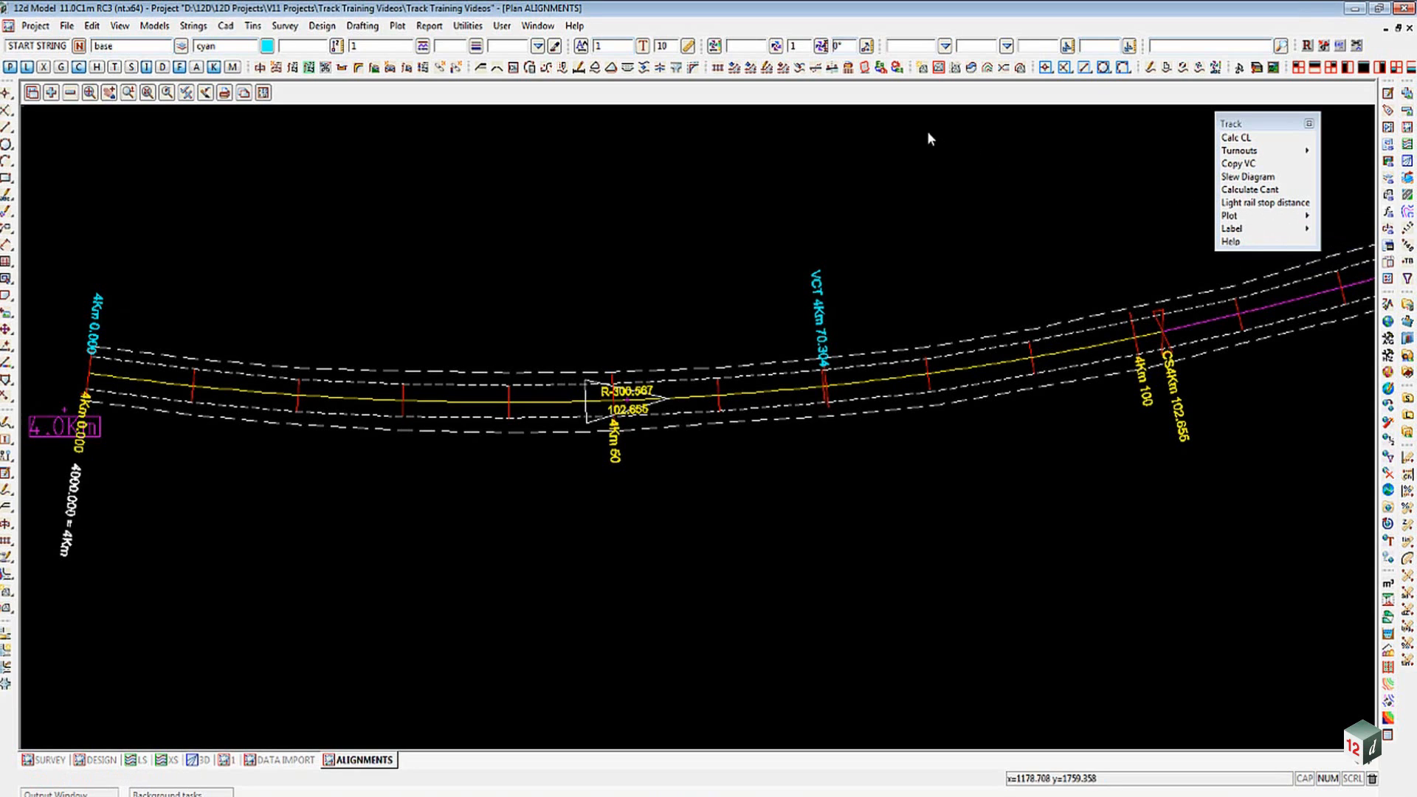
click(854, 75)
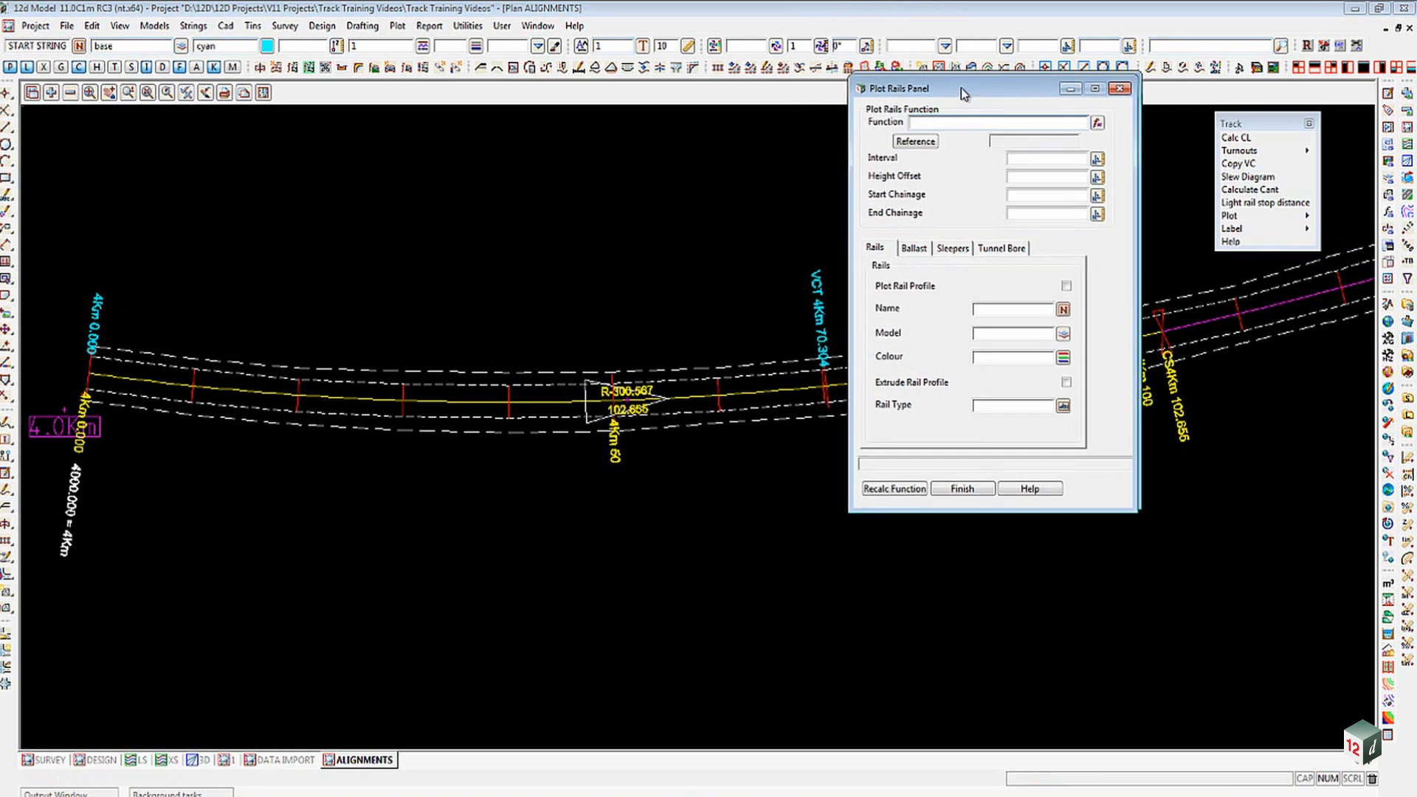
drag(977, 84, 936, 121)
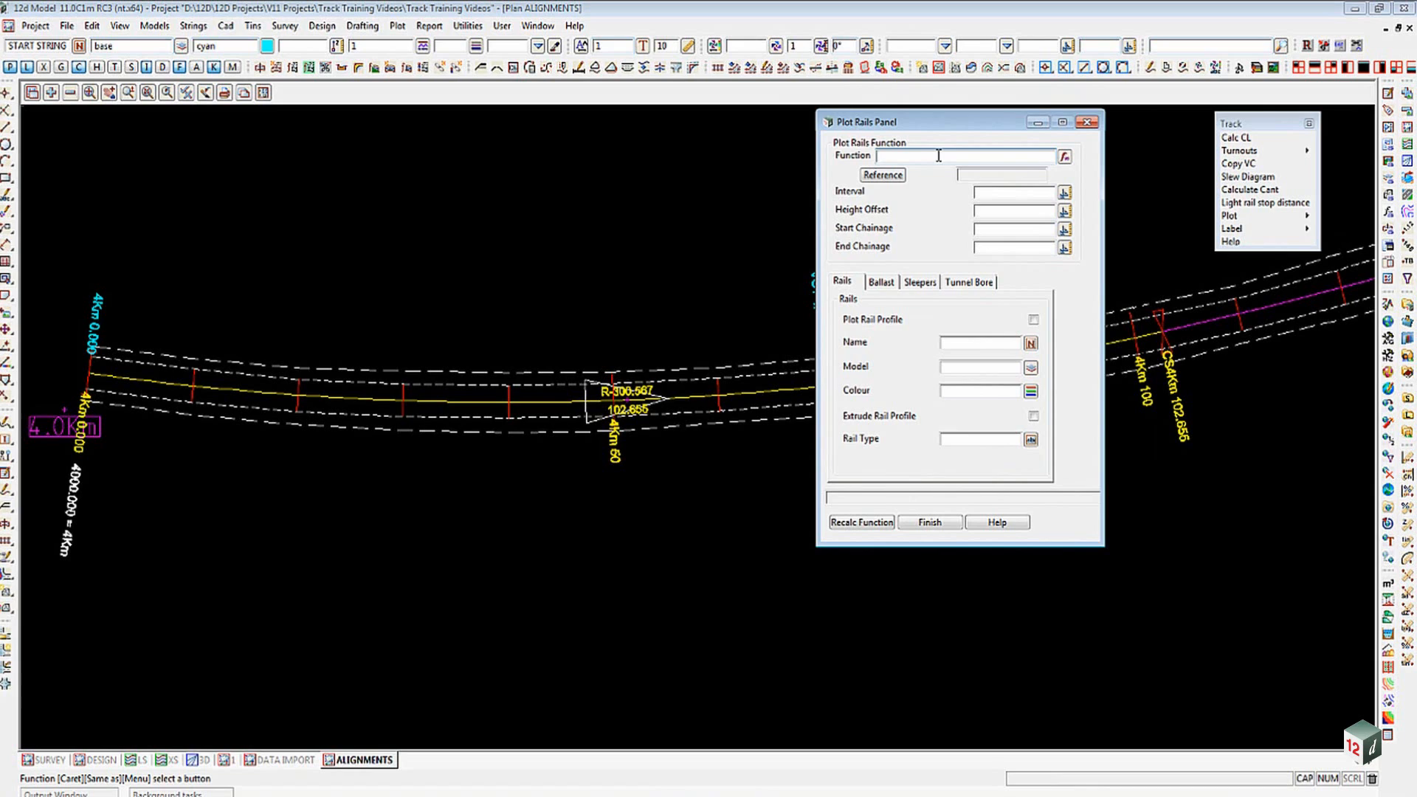
text(MAIN)
text( LINE PLO)
text(T RAILS)
Reference the rail plot to the main line alignment string picked in the plan.
click(897, 178)
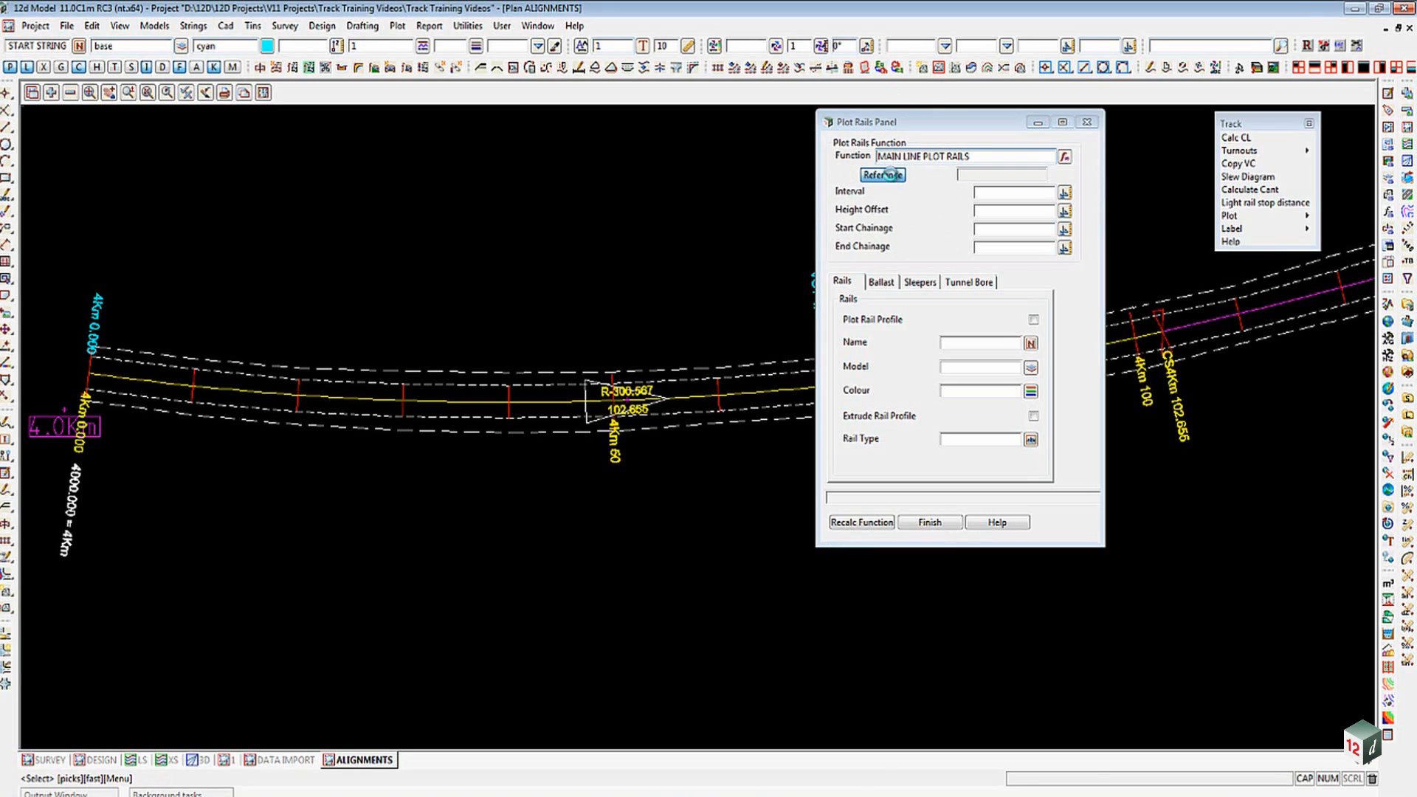
click(799, 389)
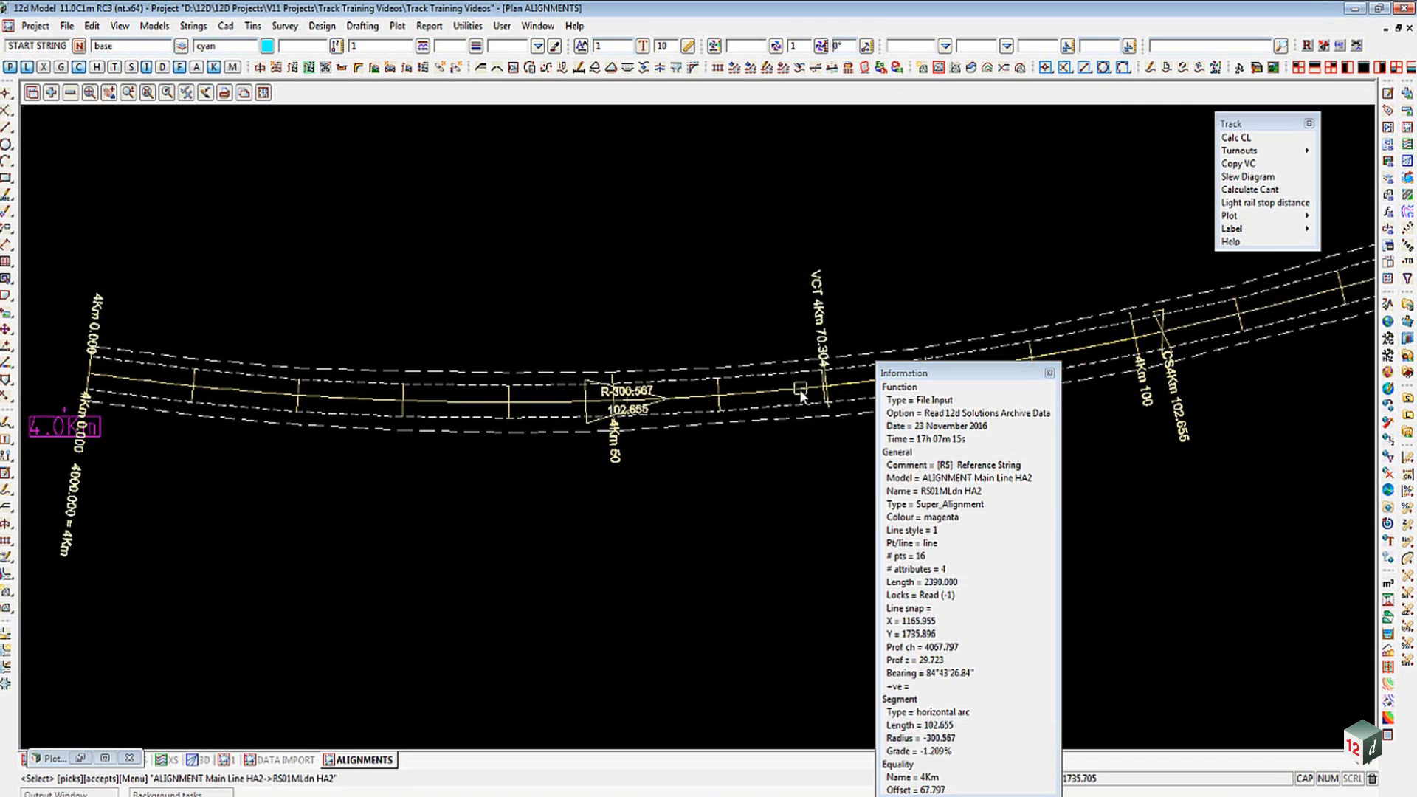
middle_click(799, 389)
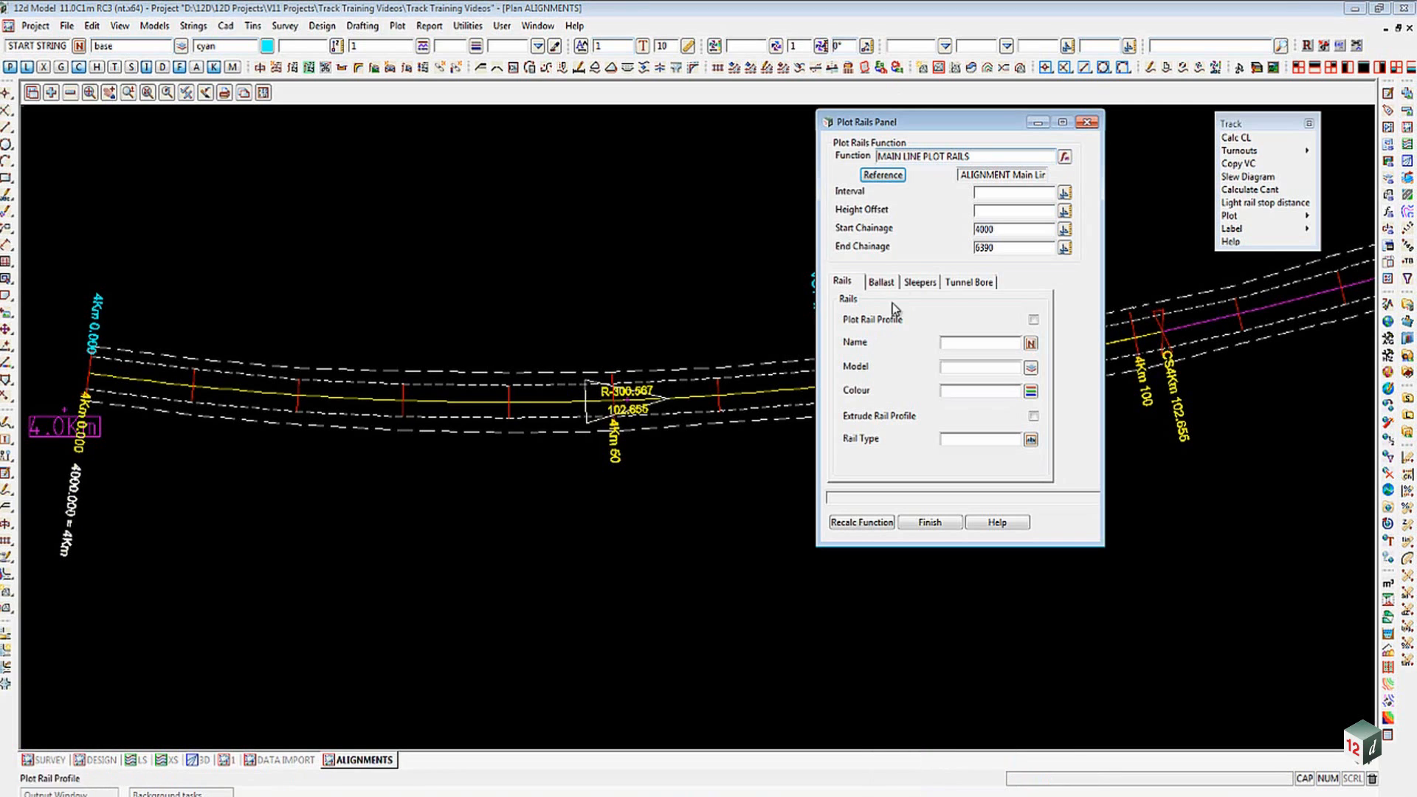
Set interval 5 and height offset 0, keeping start chainage 4000 and end 6390.
click(996, 192)
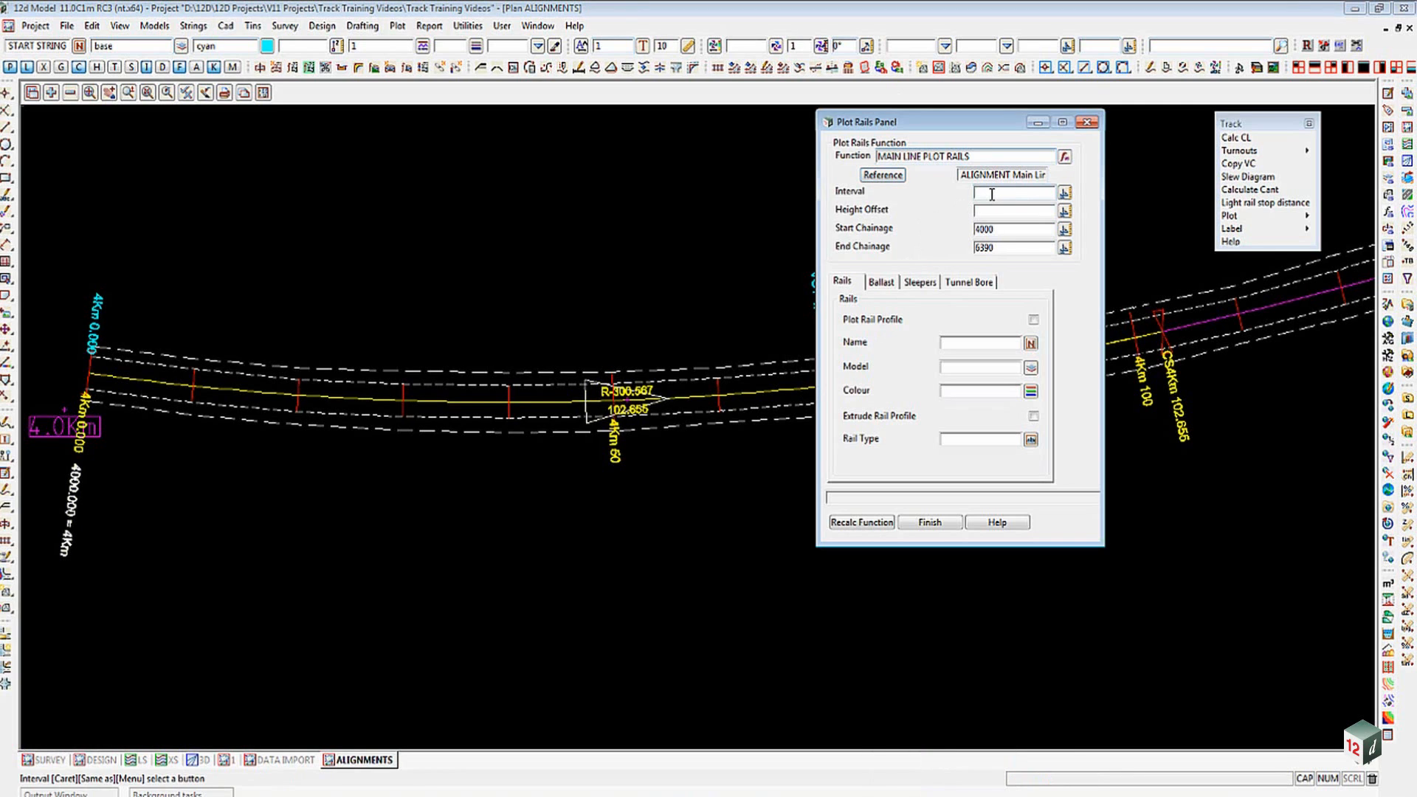
text(5)
click(993, 210)
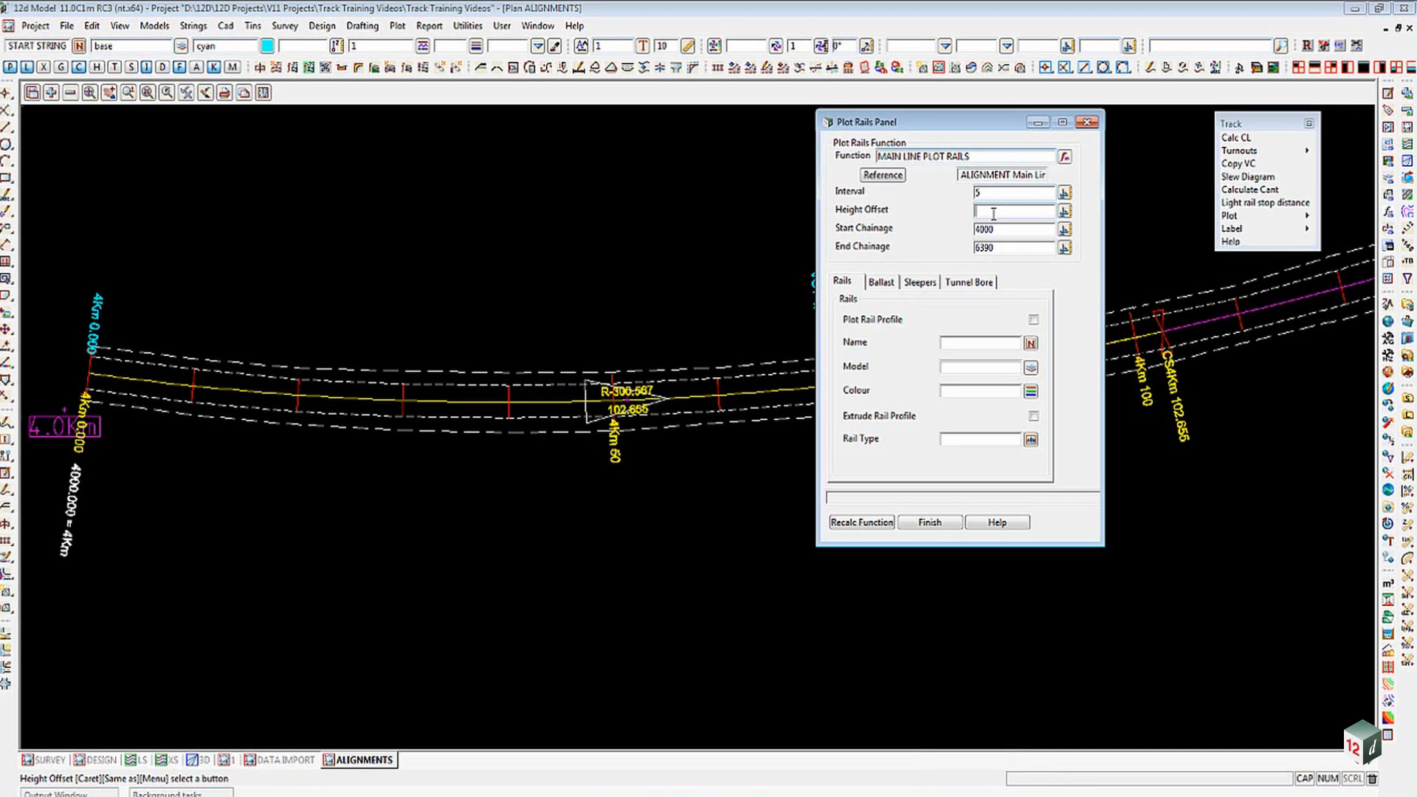
text(0)
click(991, 228)
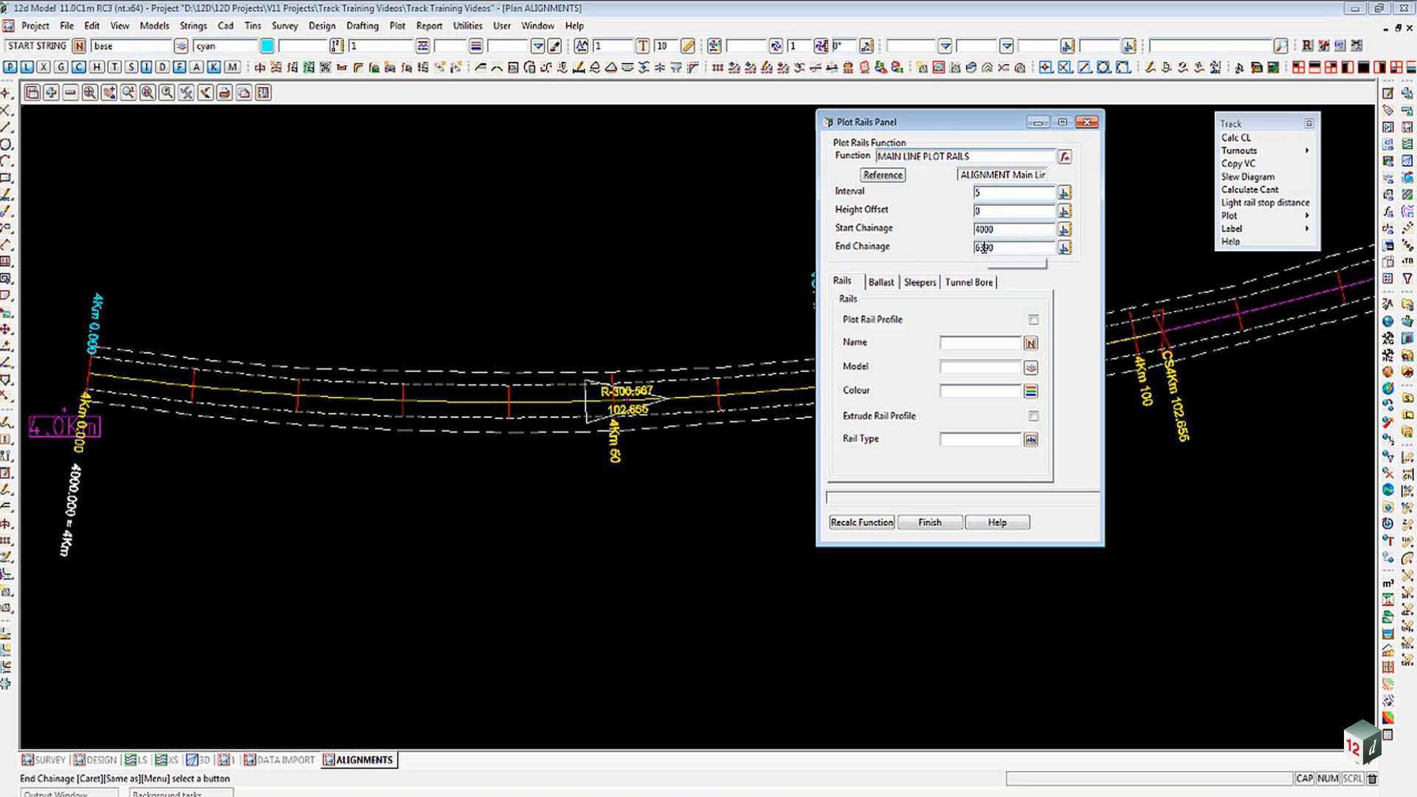
Turn on Plot Rail Profile named RAILS, with the model pasted from the function name.
click(985, 247)
click(1034, 320)
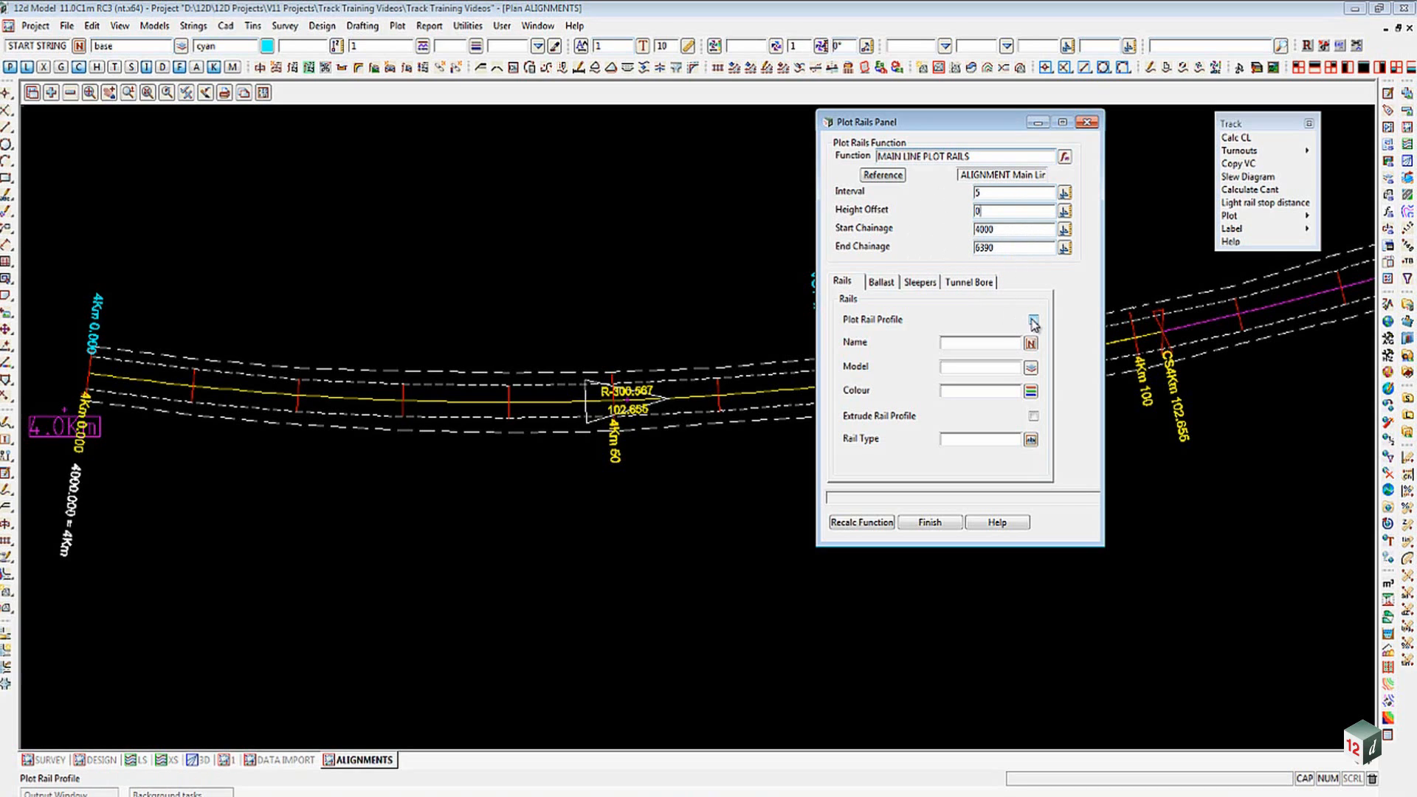
click(1034, 321)
click(974, 341)
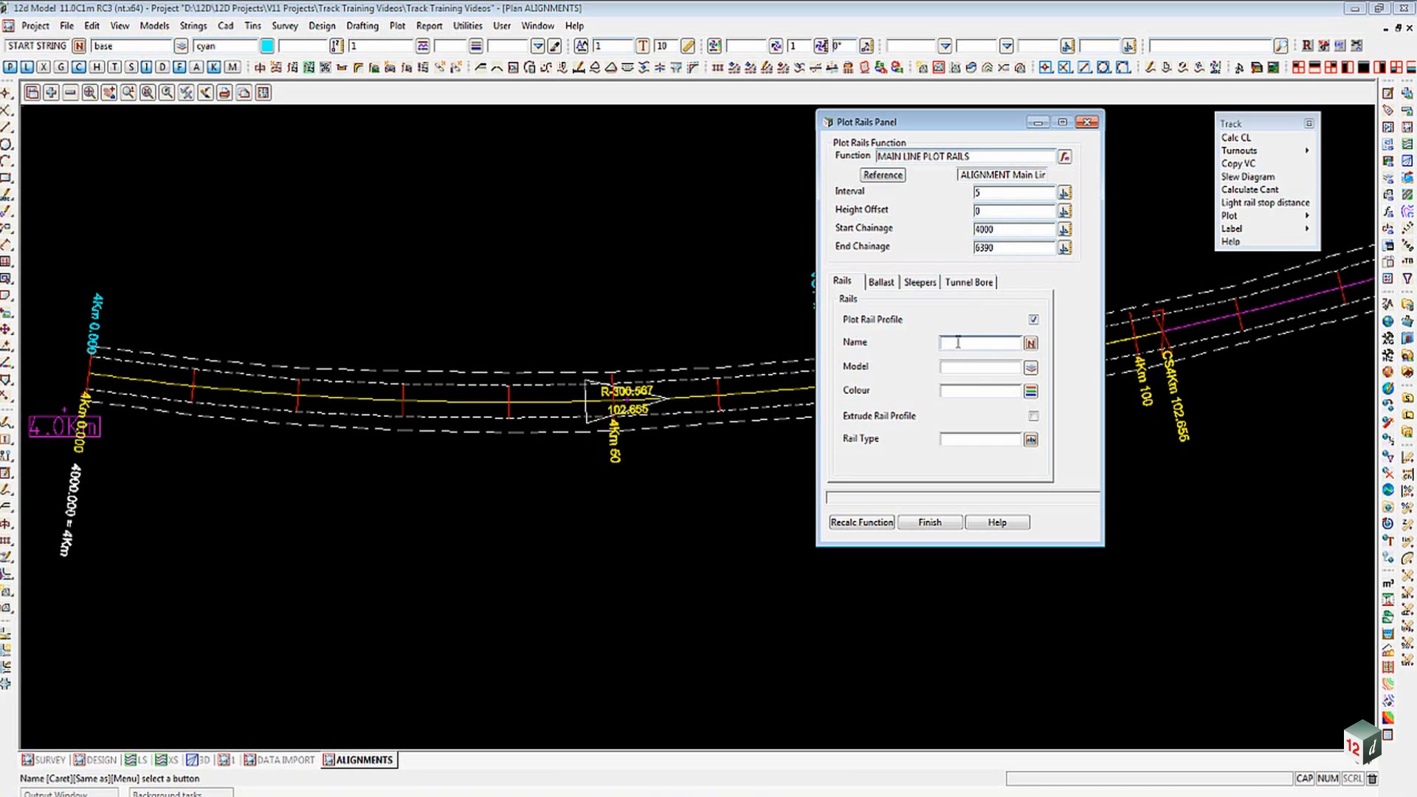
text(RAILS)
click(949, 367)
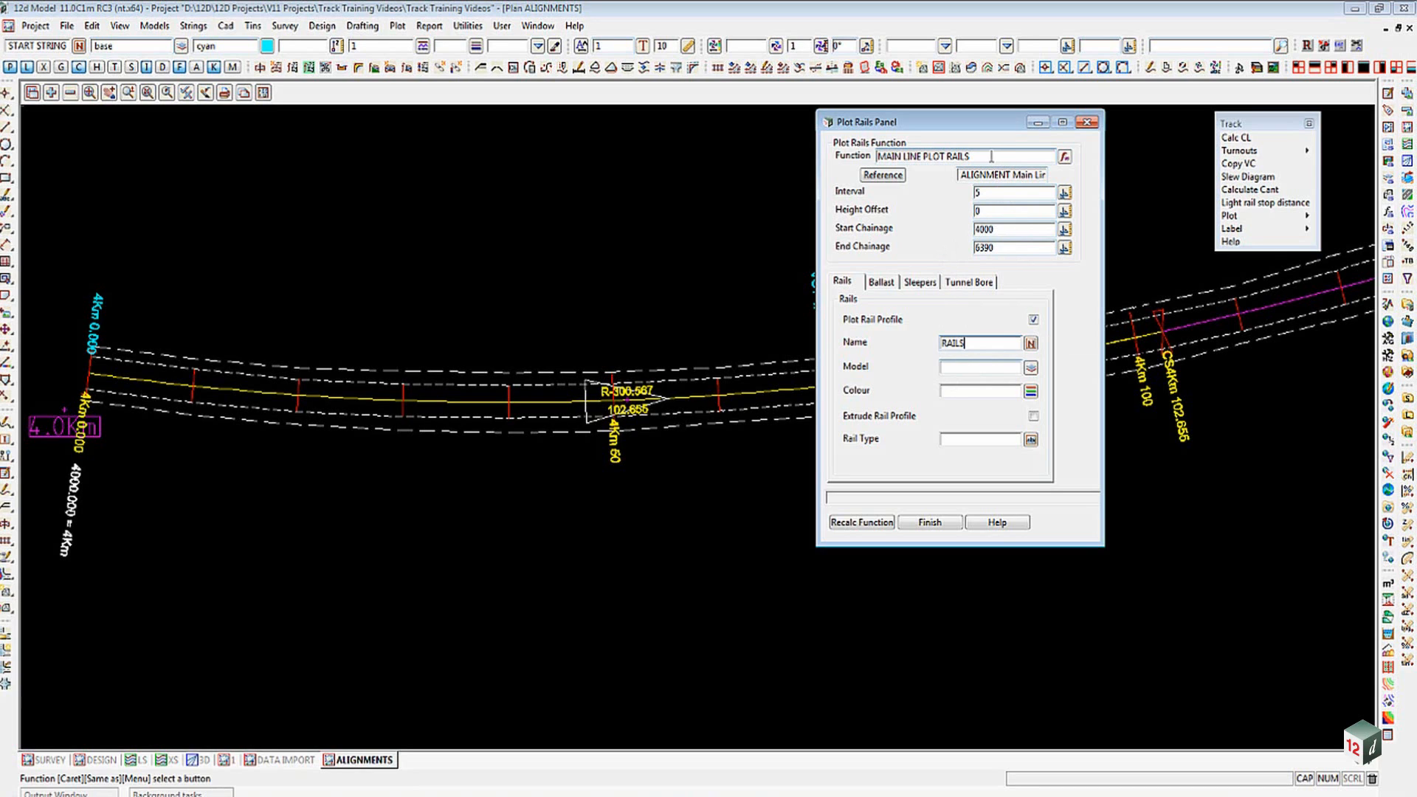
drag(972, 155, 873, 155)
key(ctrl+c)
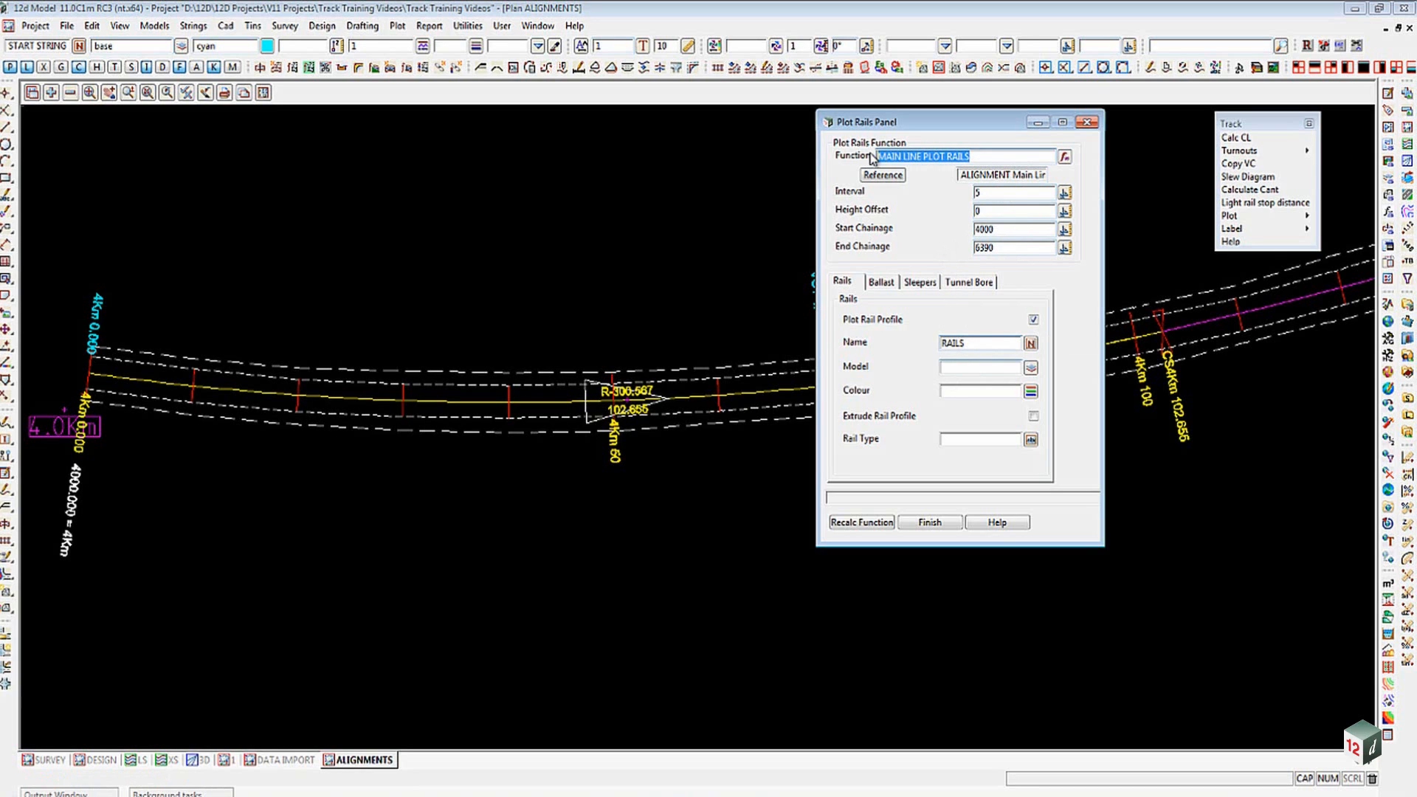
click(965, 367)
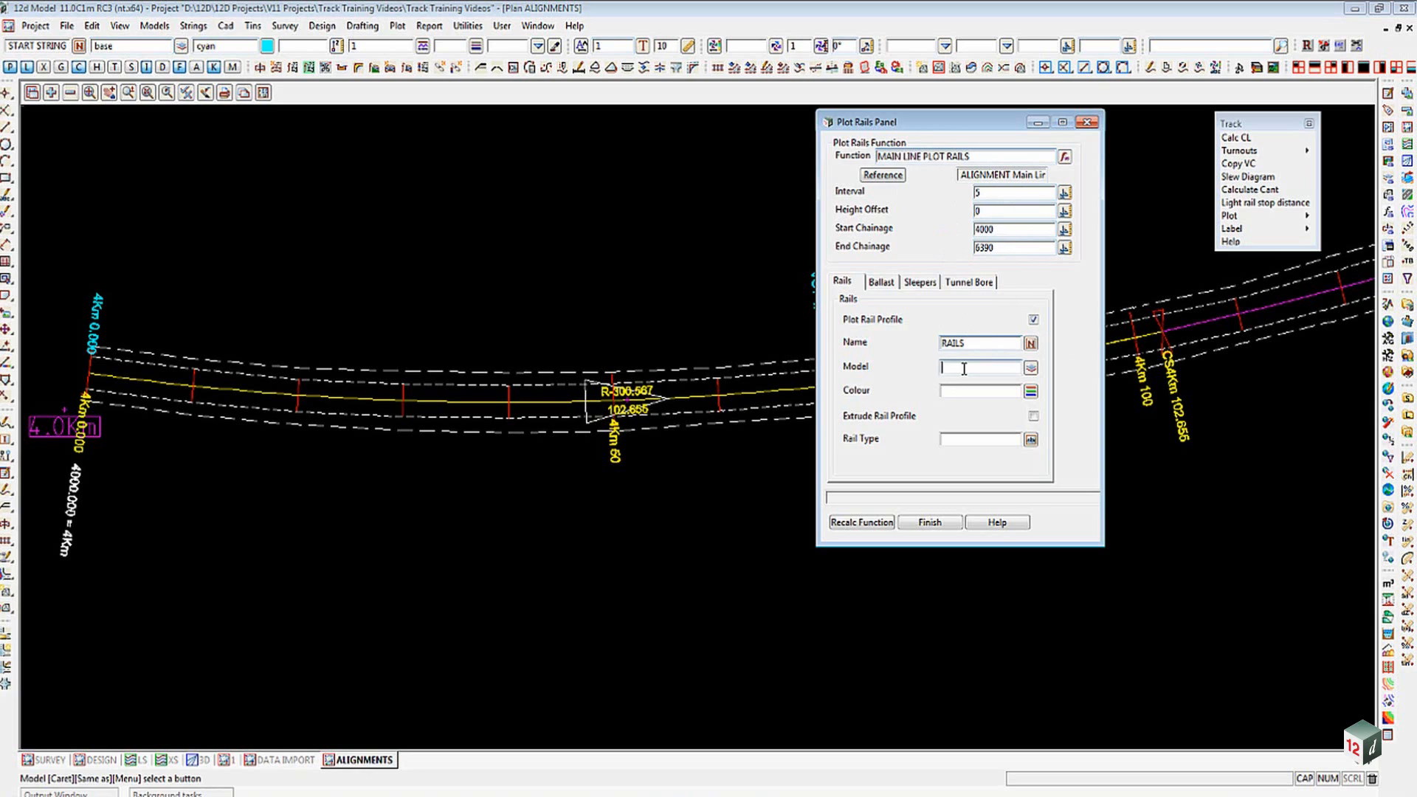
key(ctrl+v)
Colour the rails vis steel and extrude them as UIC60 rail type.
click(1030, 391)
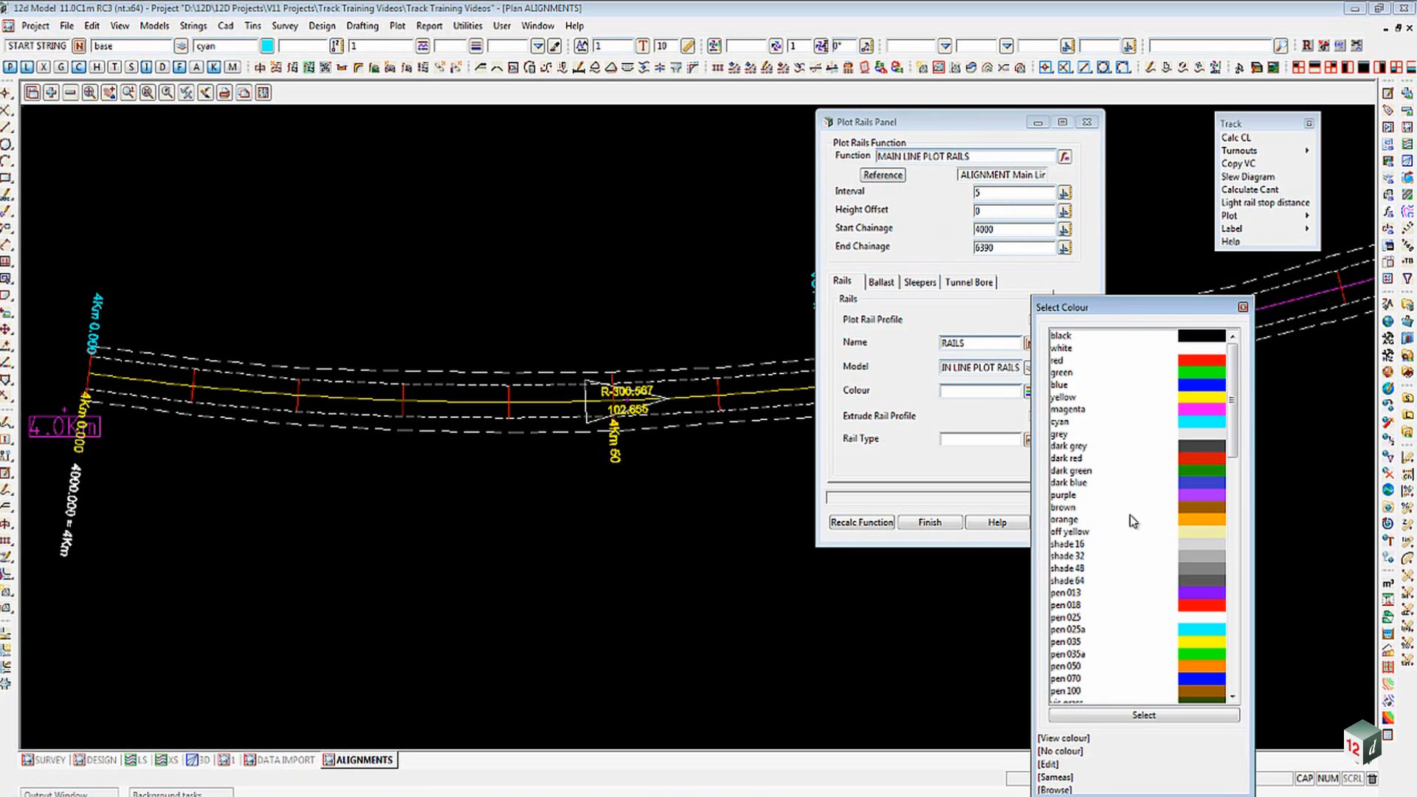
click(1235, 596)
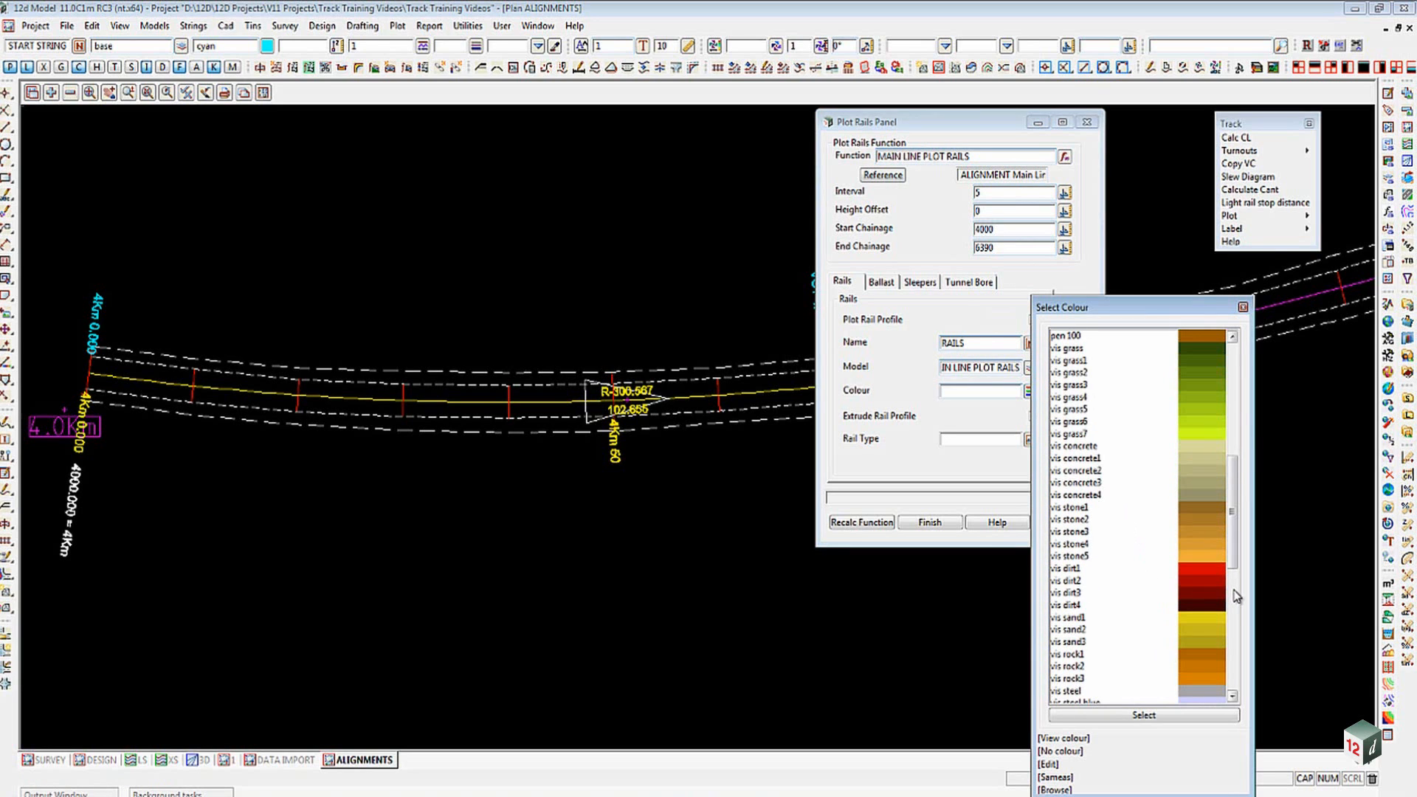
double_click(1189, 692)
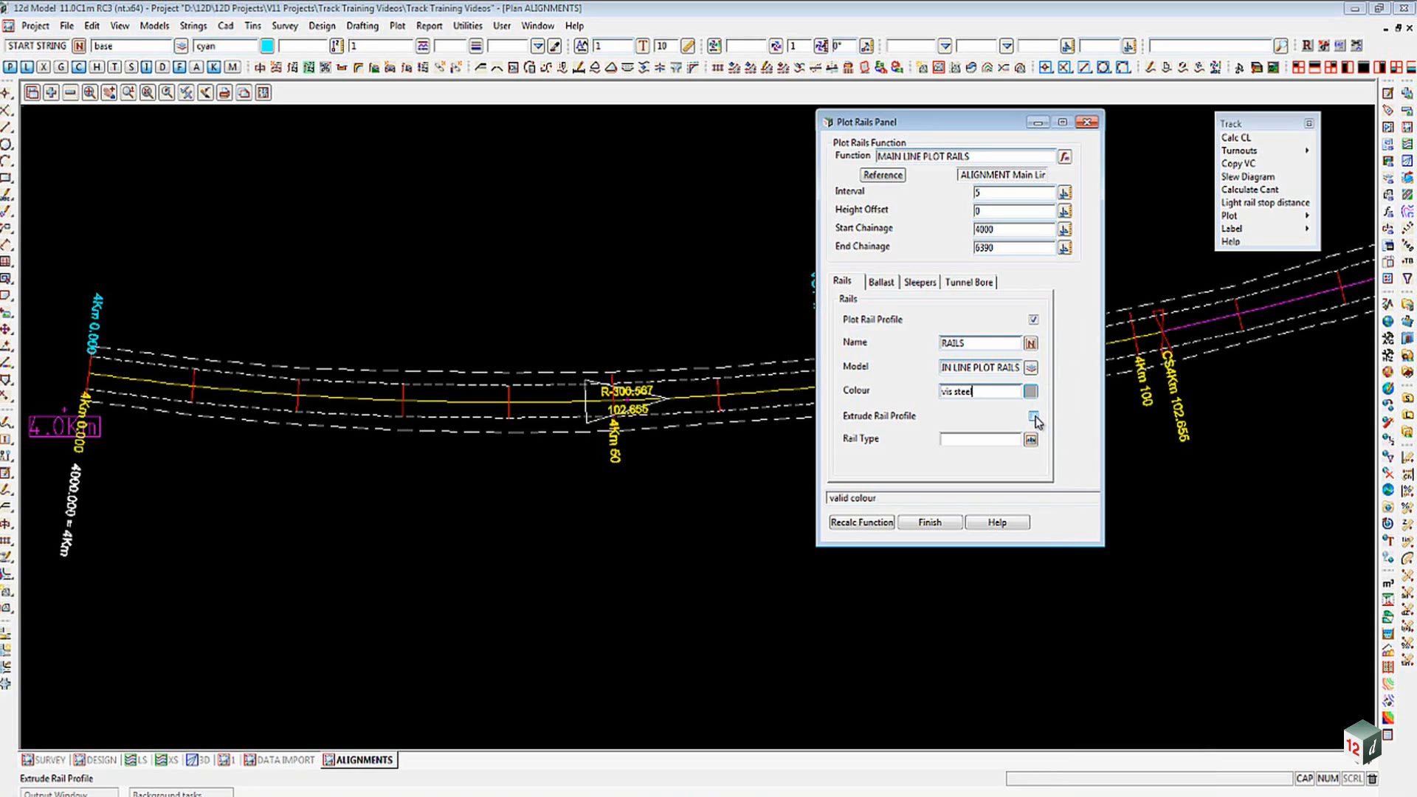
click(1035, 416)
click(1030, 440)
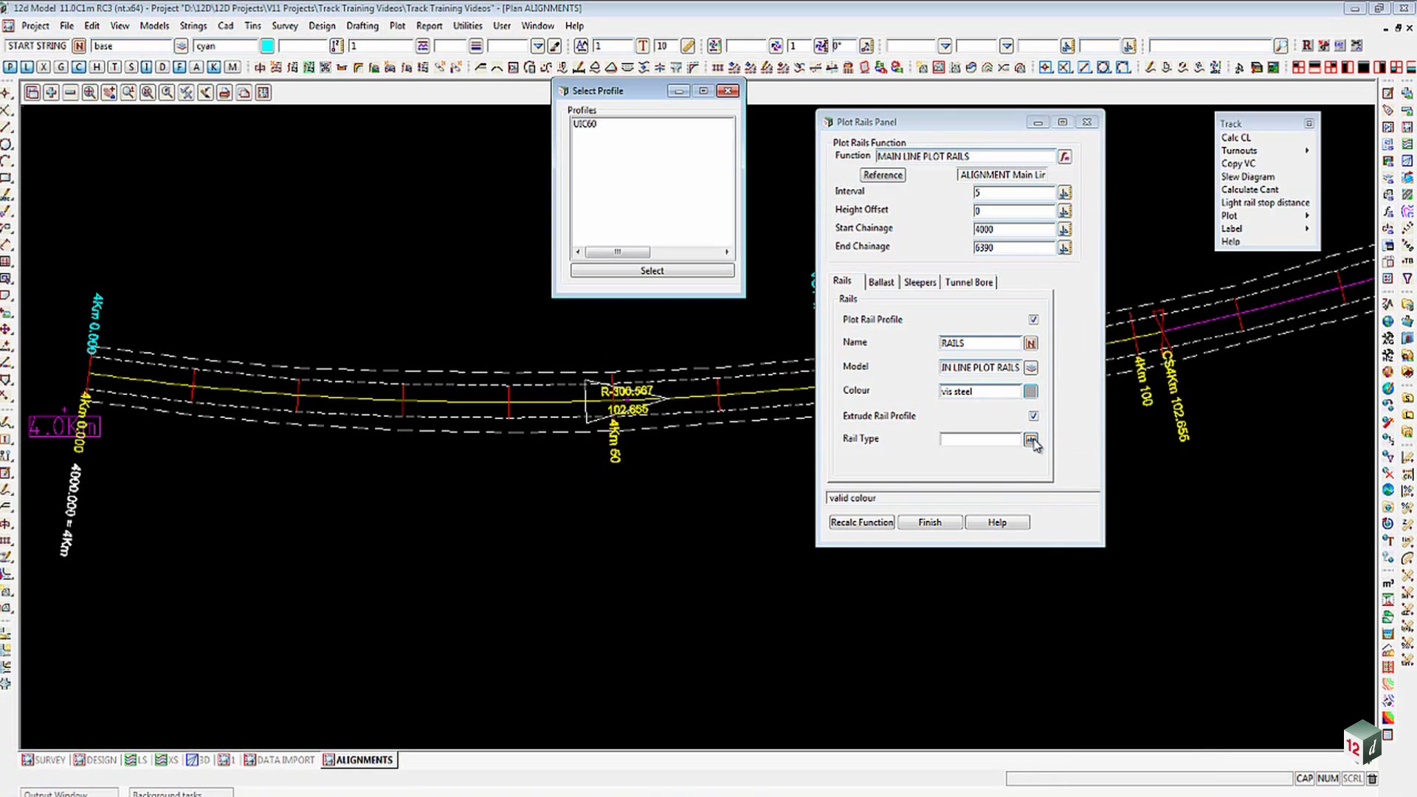
double_click(588, 123)
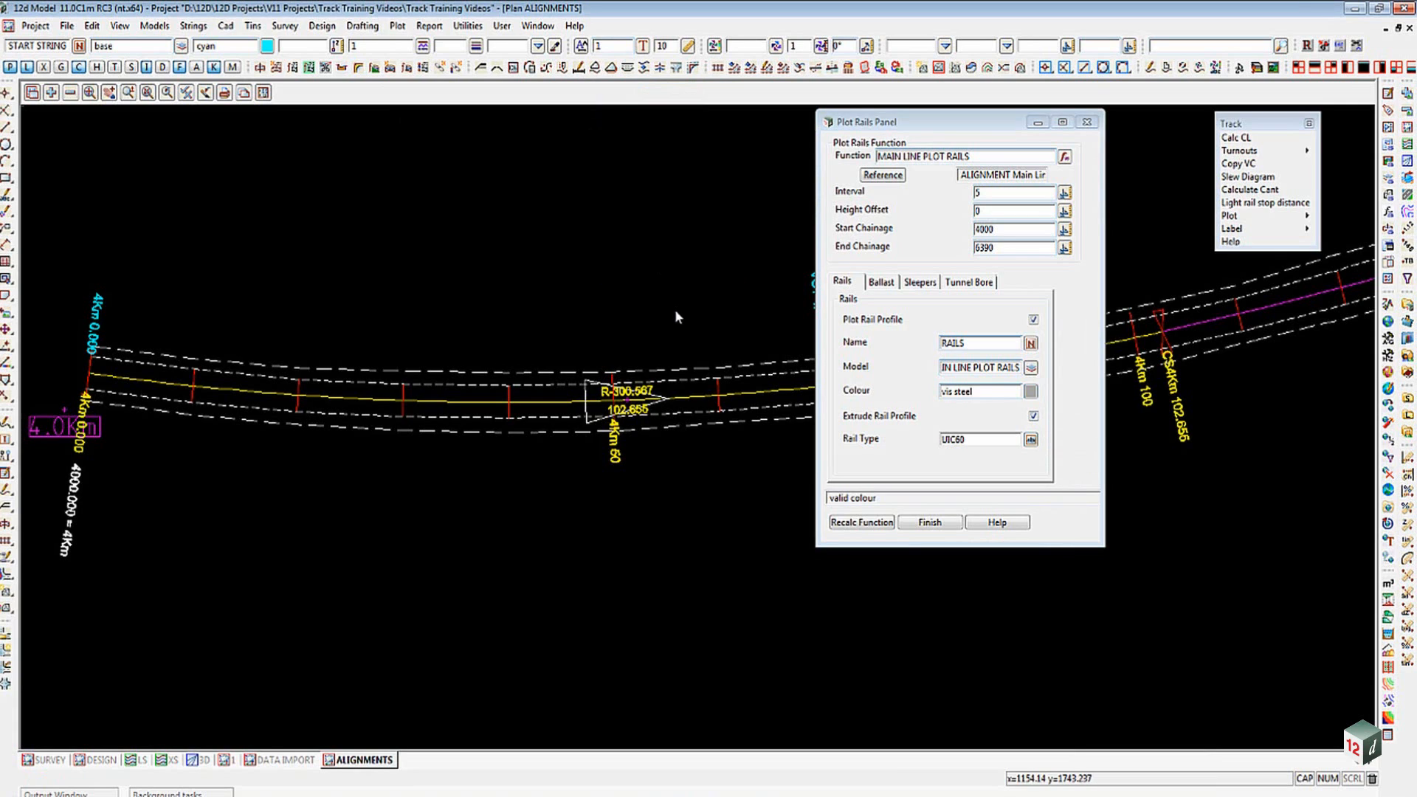
Turn on ballast plotting named BALLAST, sections and strings models both MAIN LINE PLOT RAILS.
click(883, 282)
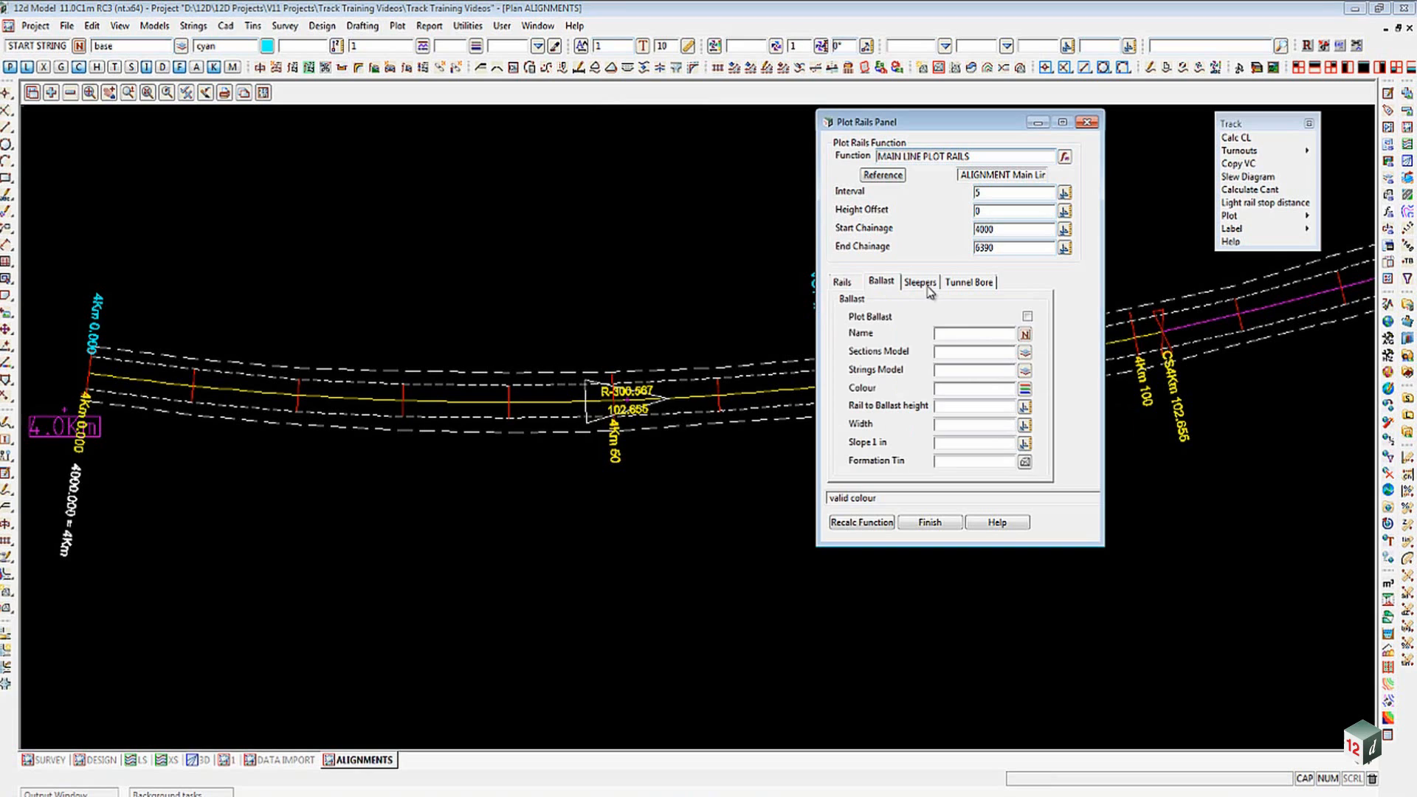
click(1028, 317)
click(980, 333)
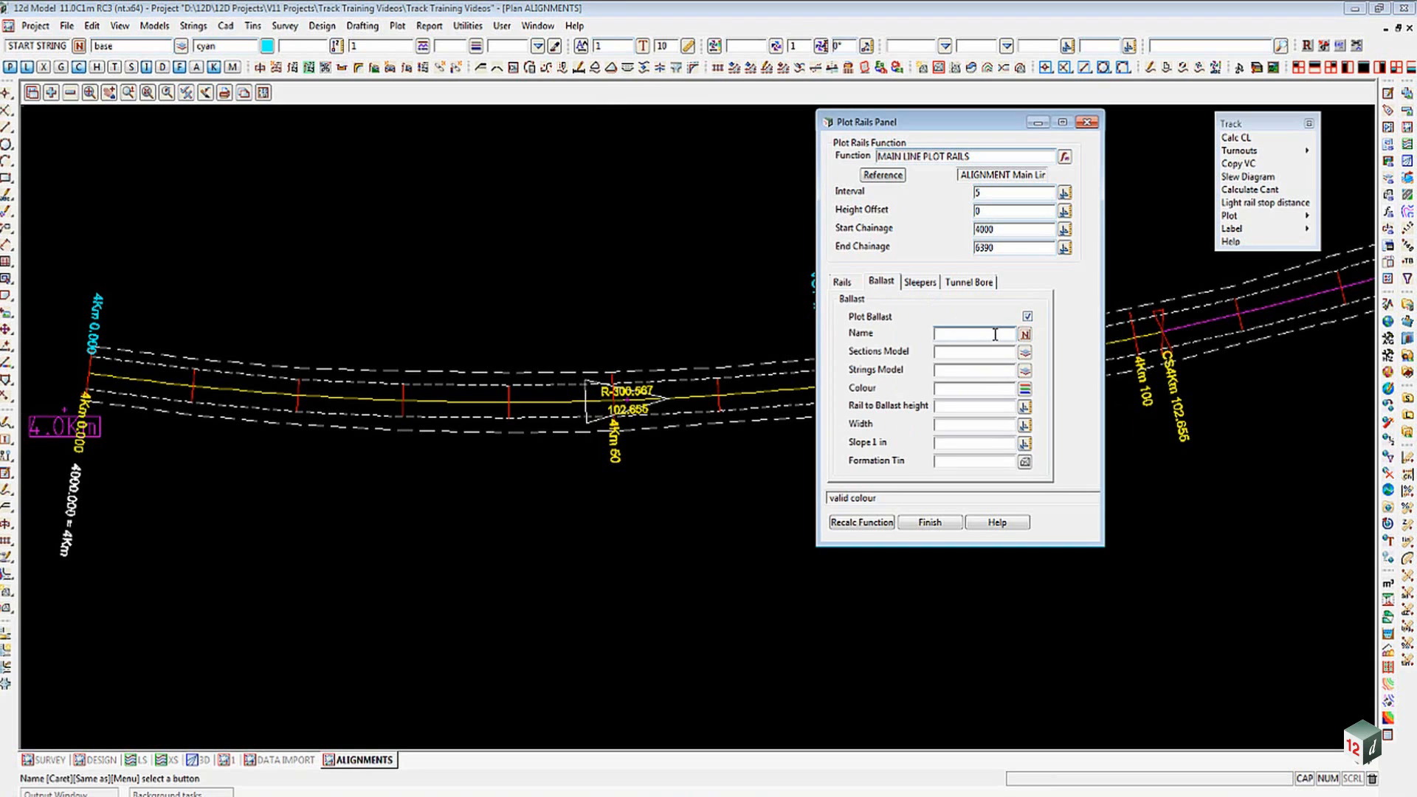
text(BALLAS)
text(T)
click(961, 350)
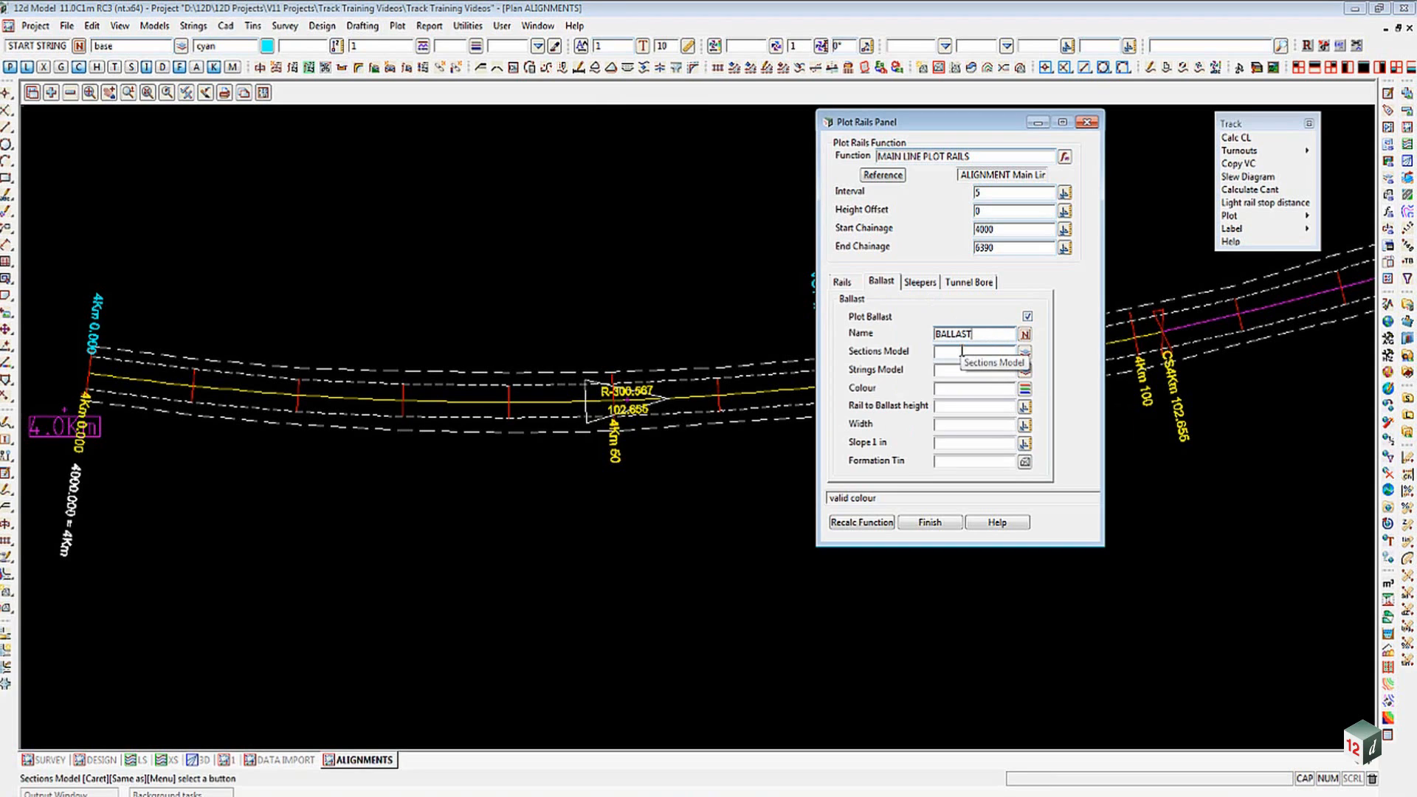
text(CRO)
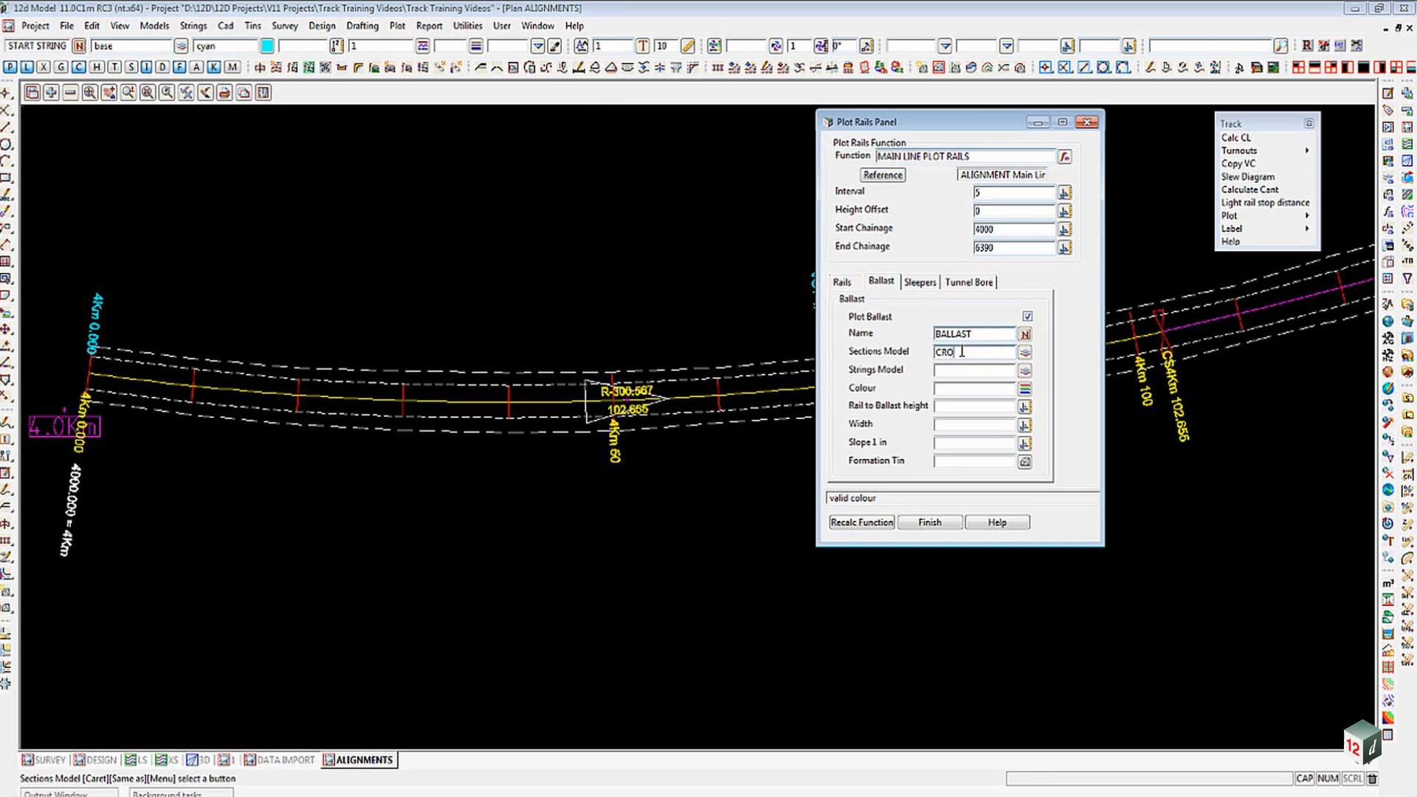
text(SS SECT)
text(MAIN LINE PLOT RAILS)
click(952, 371)
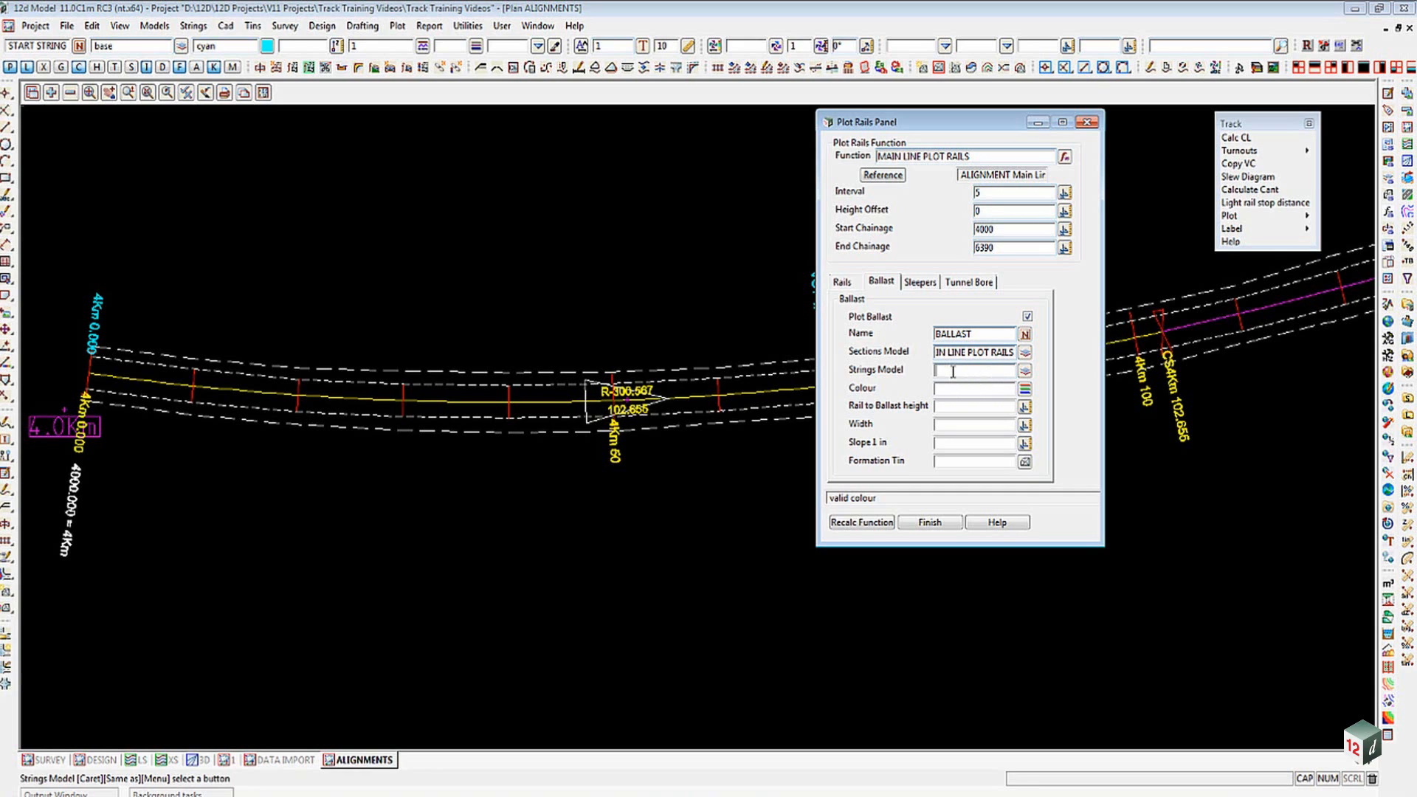
text(STR)
key(Return)
Set ballast colour vis ballast, rail-to-ballast height -0.27, width 3.375, slope 1 in -2.
click(1026, 389)
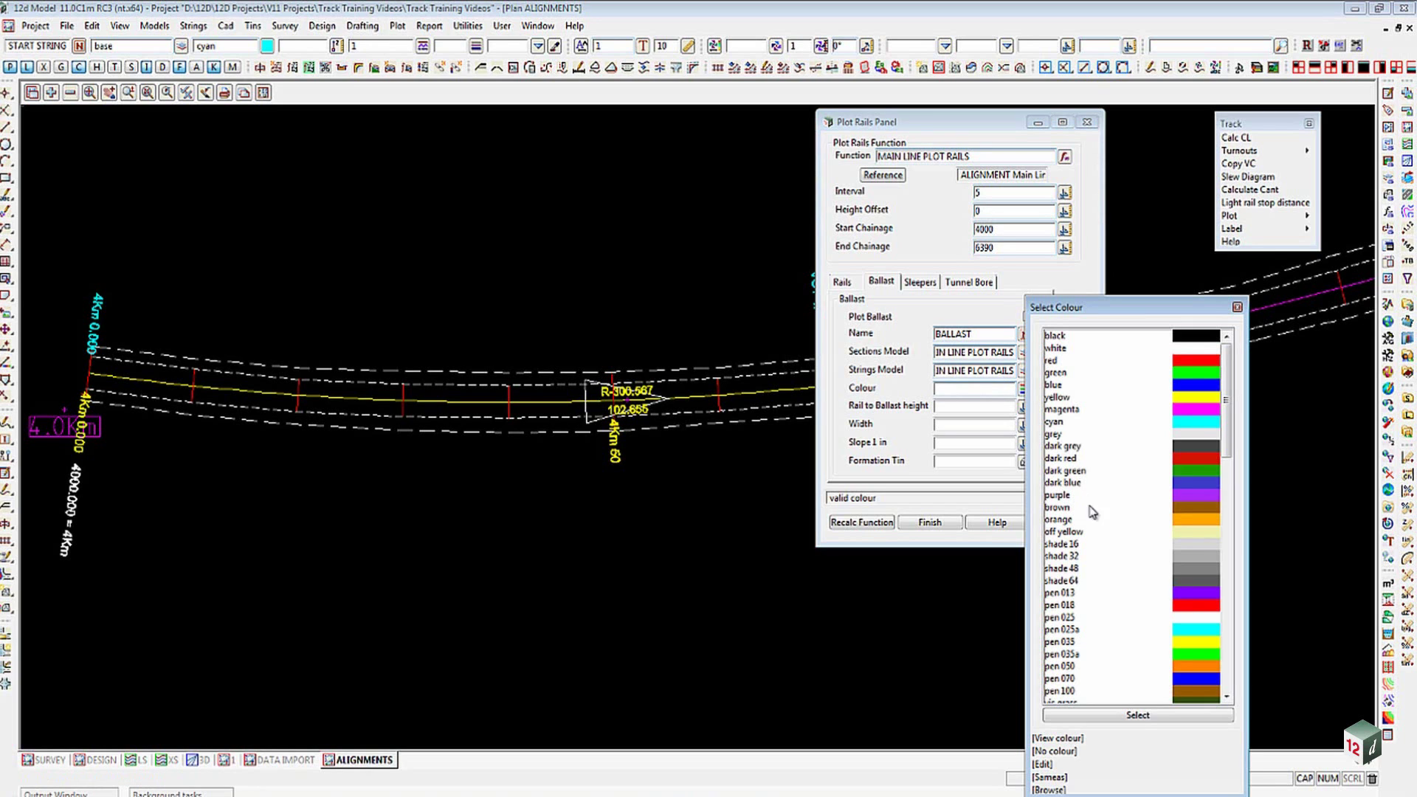
scroll(1191, 519, down, 15)
double_click(1191, 513)
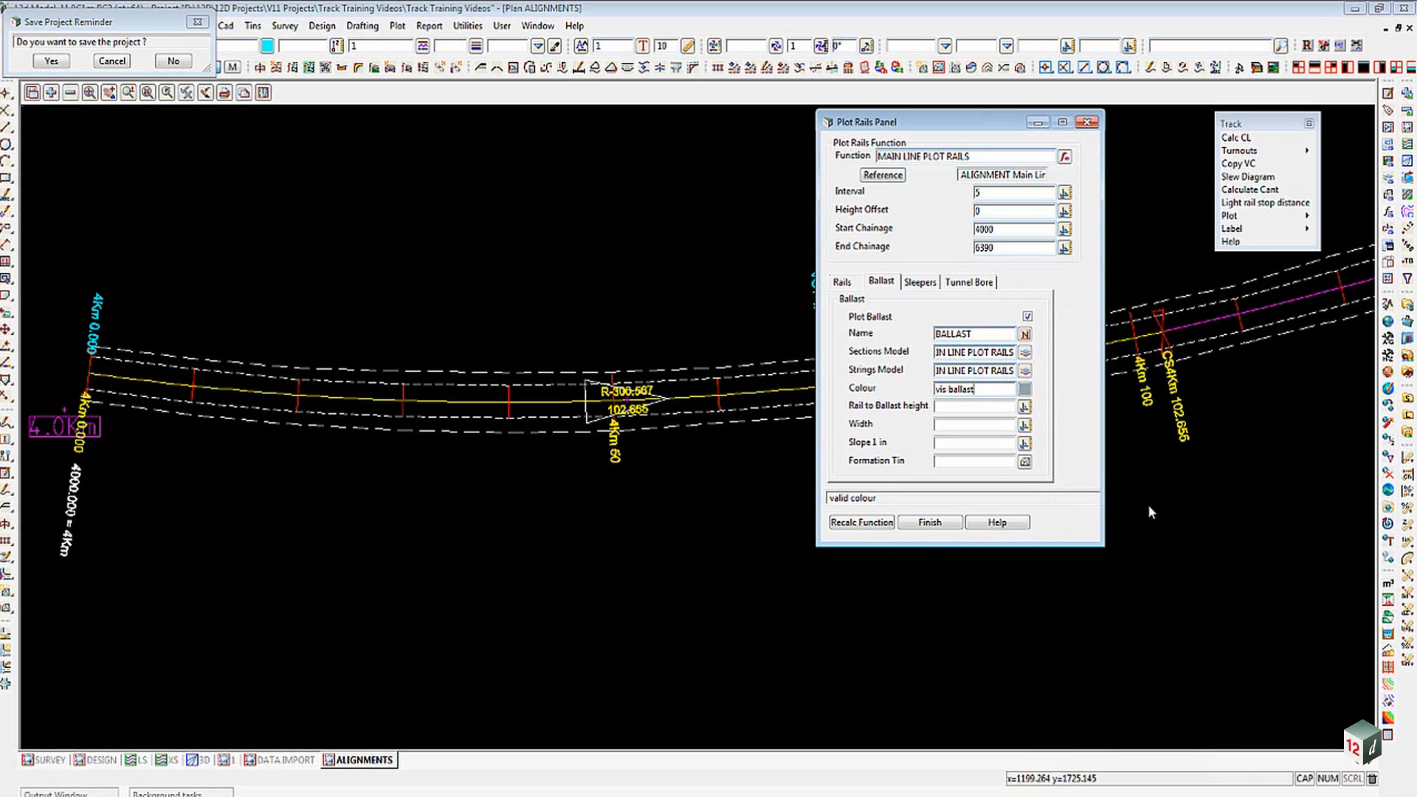
click(974, 405)
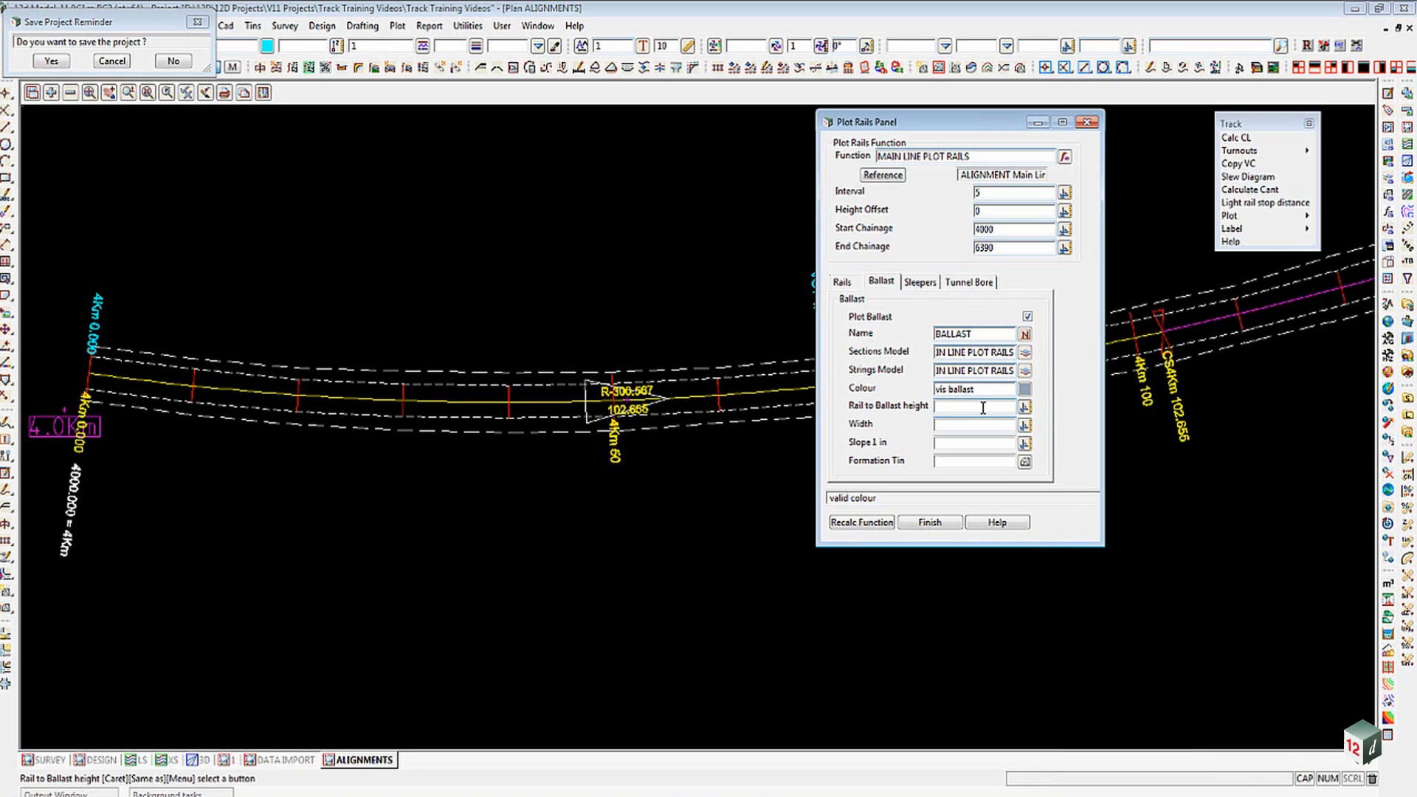
text(0.27)
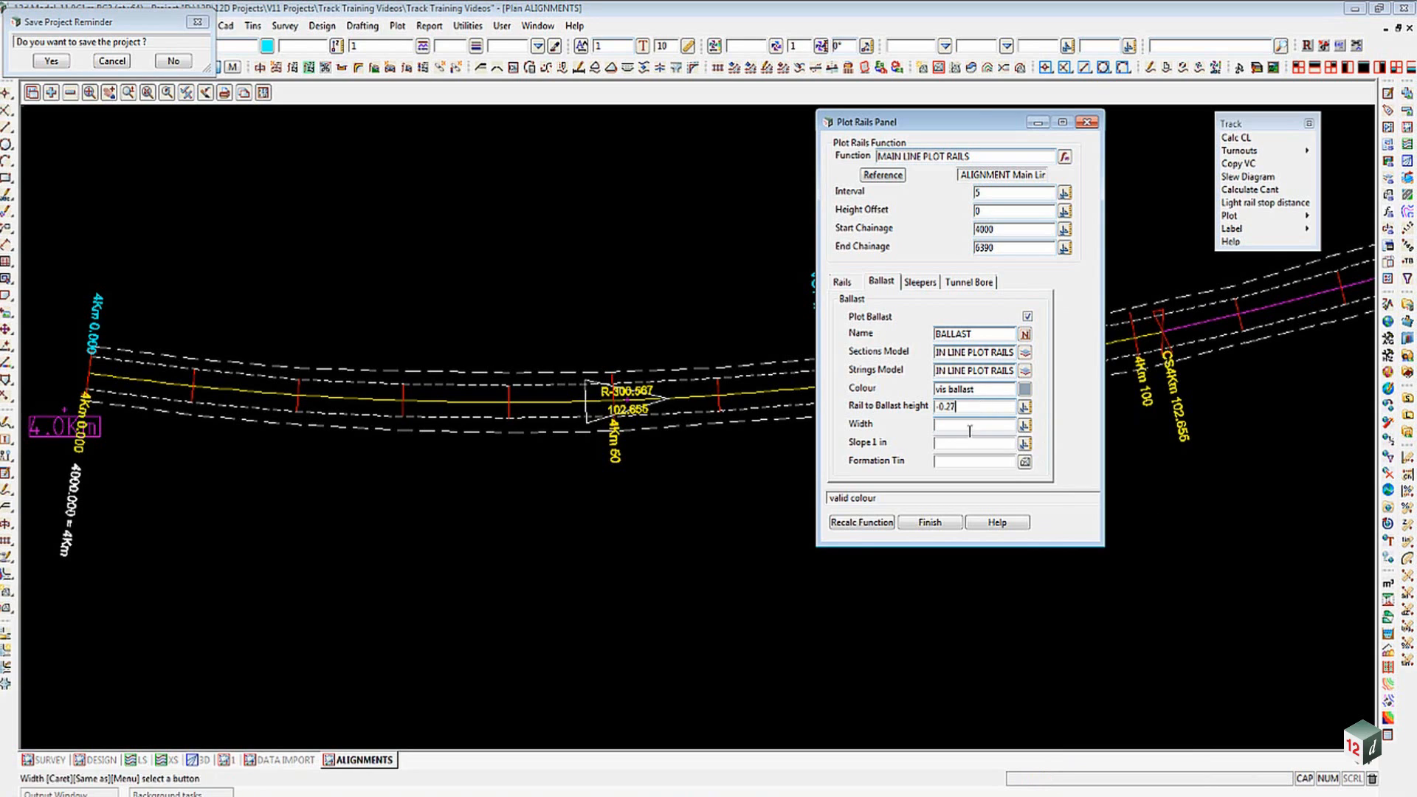
click(955, 425)
text(3.375)
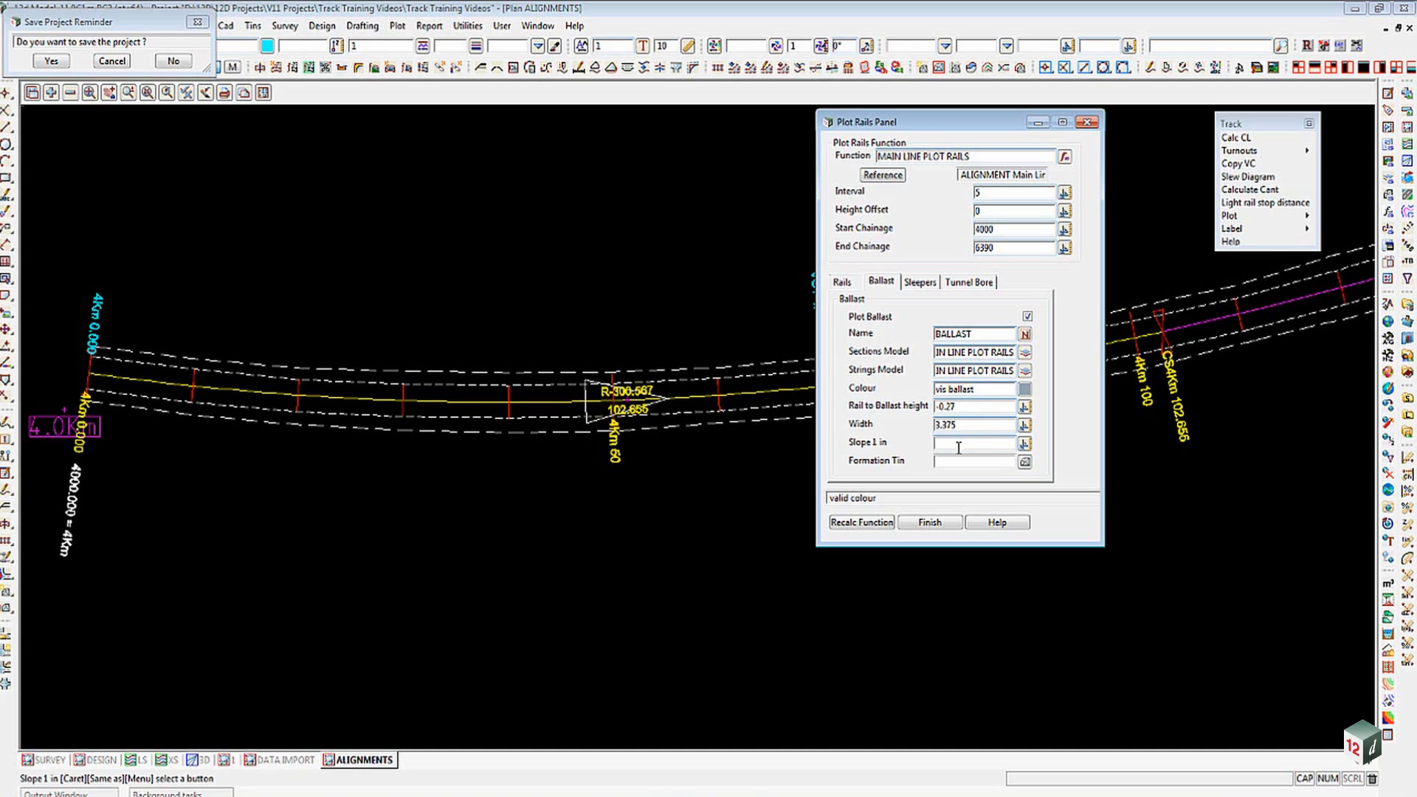
click(959, 444)
text(2)
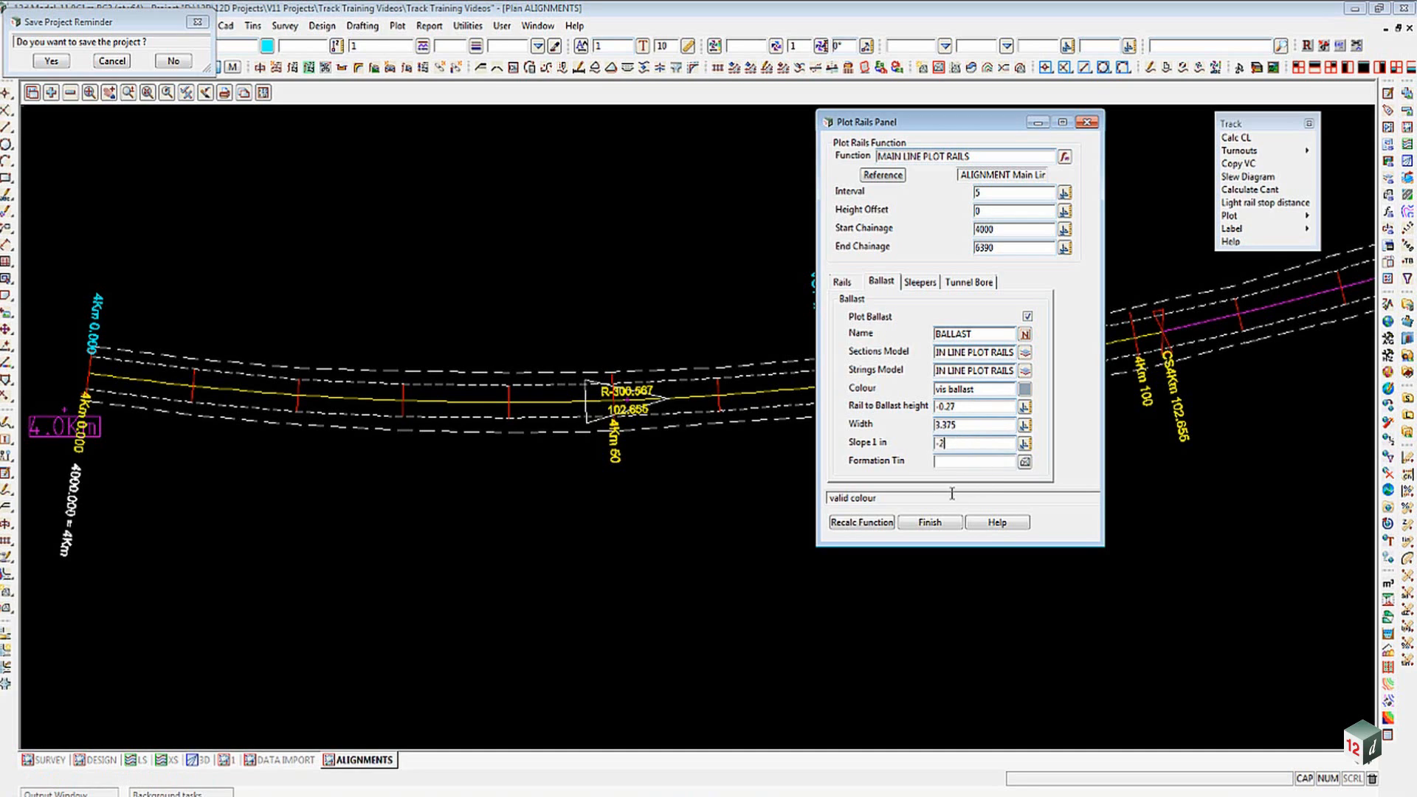
After checking the cross section, set the formation tin to Formation Main Line.
click(1010, 461)
click(172, 764)
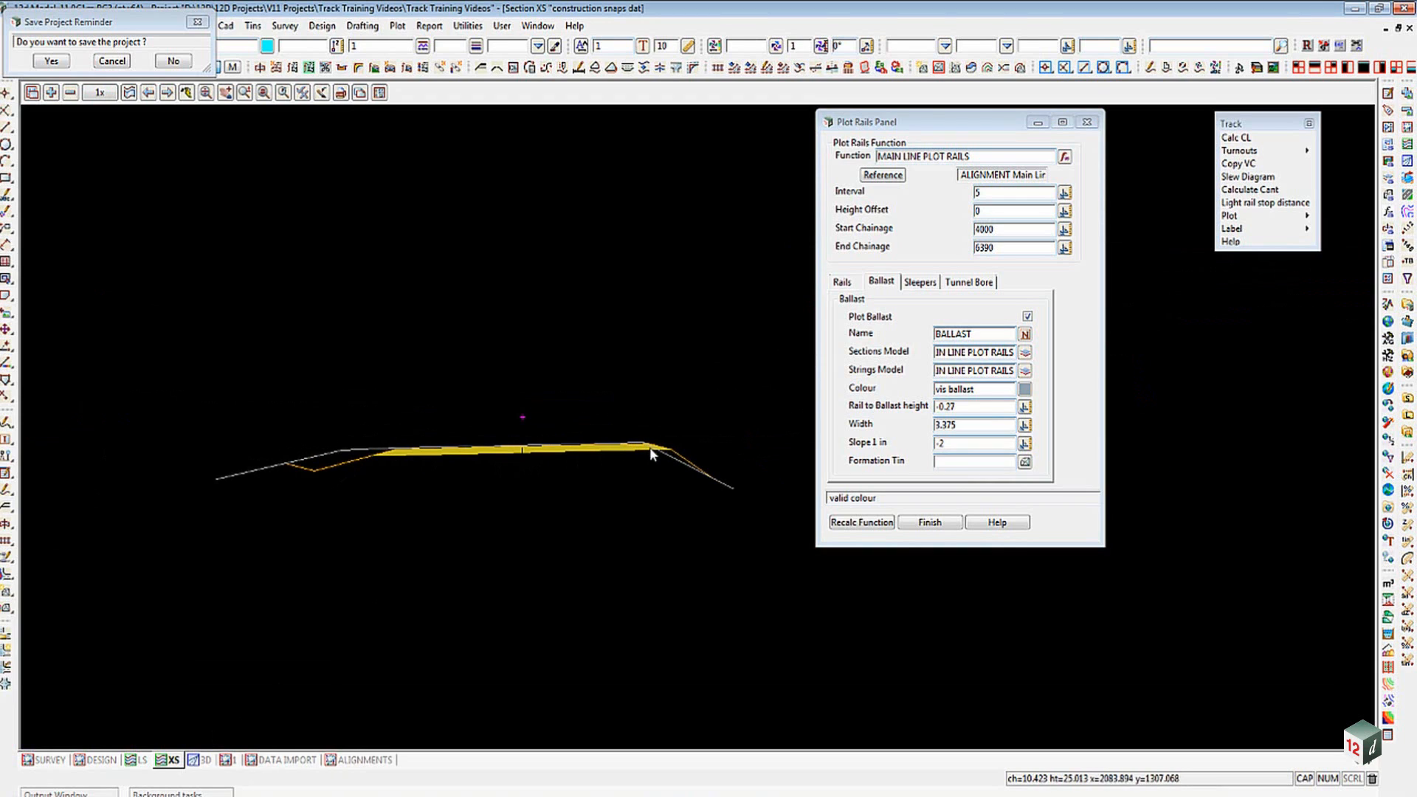
scroll(552, 453, up, 1)
scroll(551, 453, up, 1)
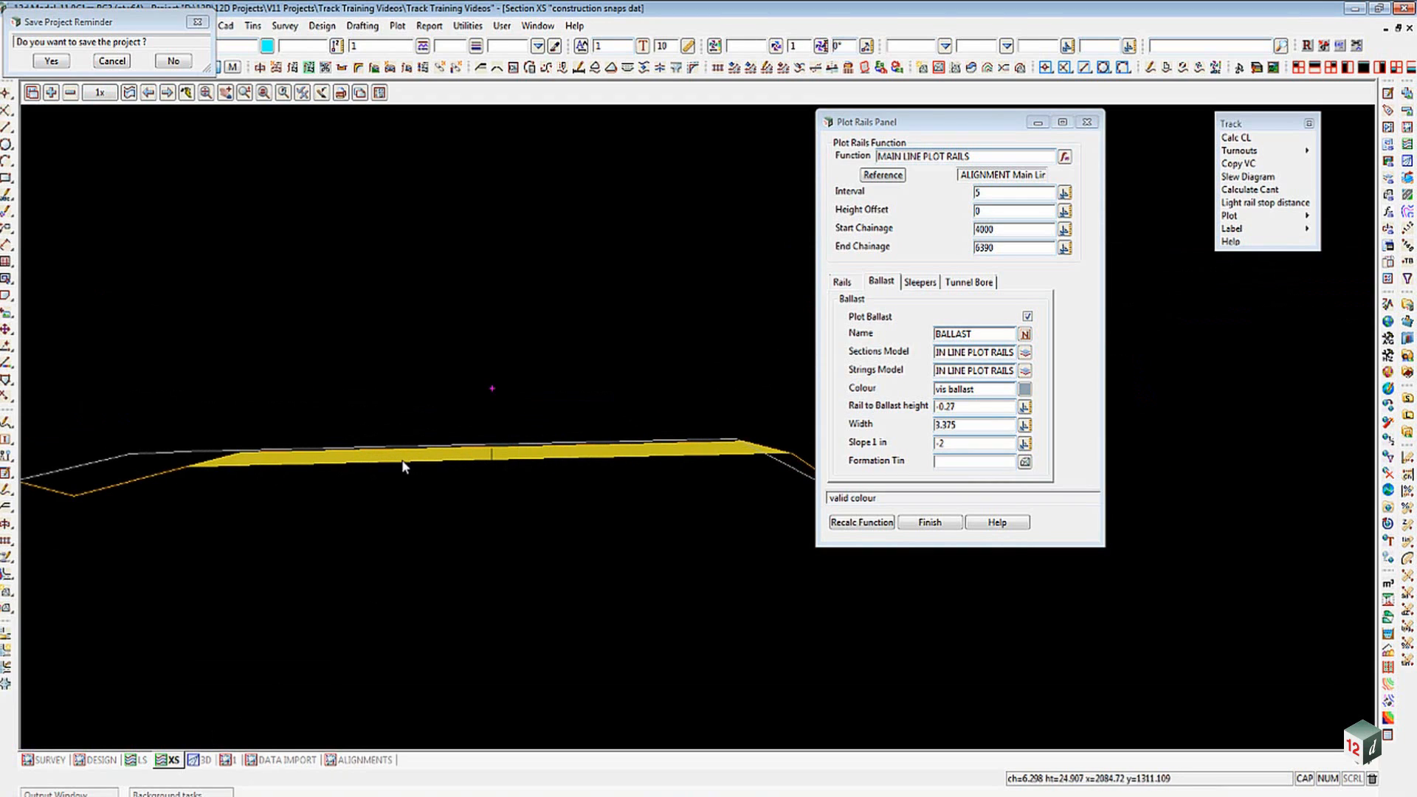
click(366, 760)
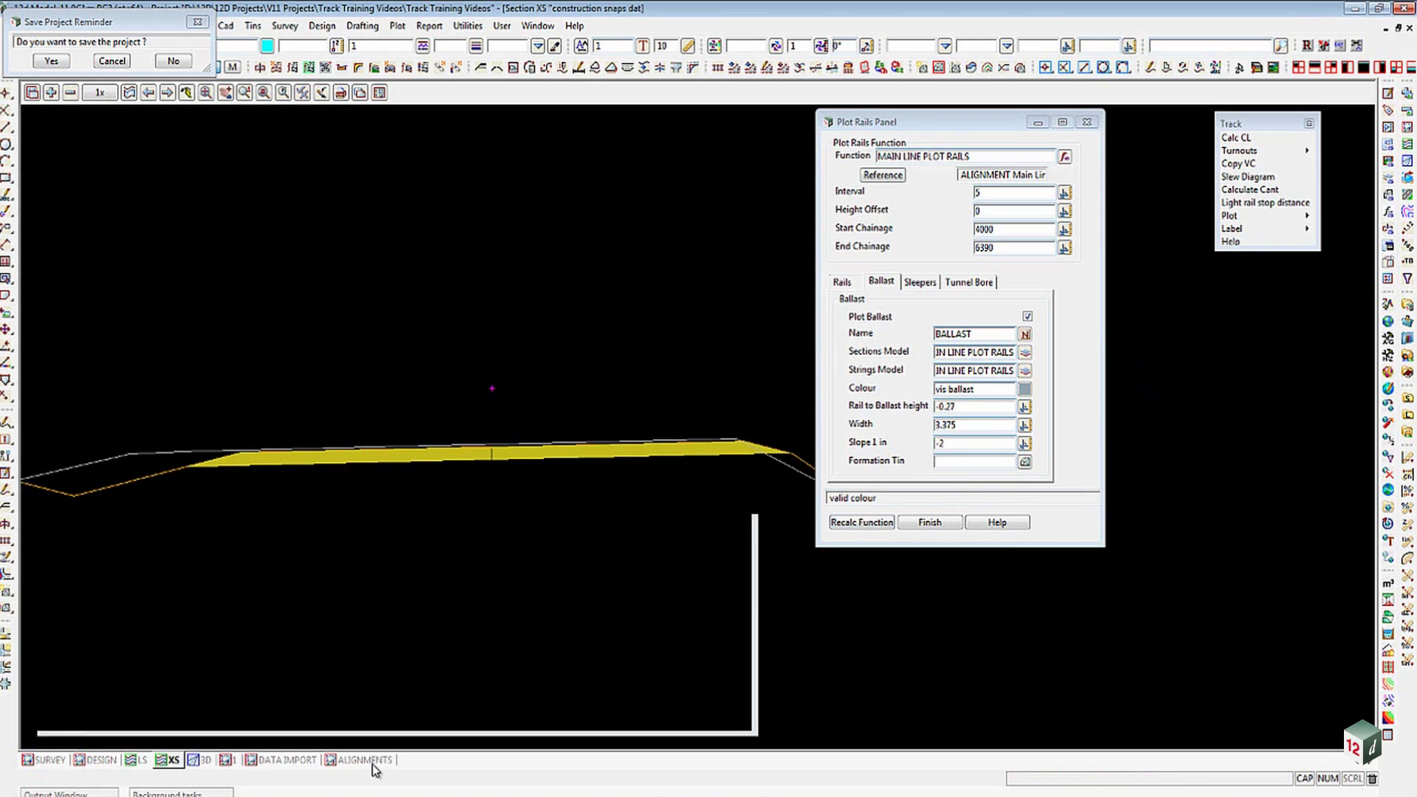
click(1026, 462)
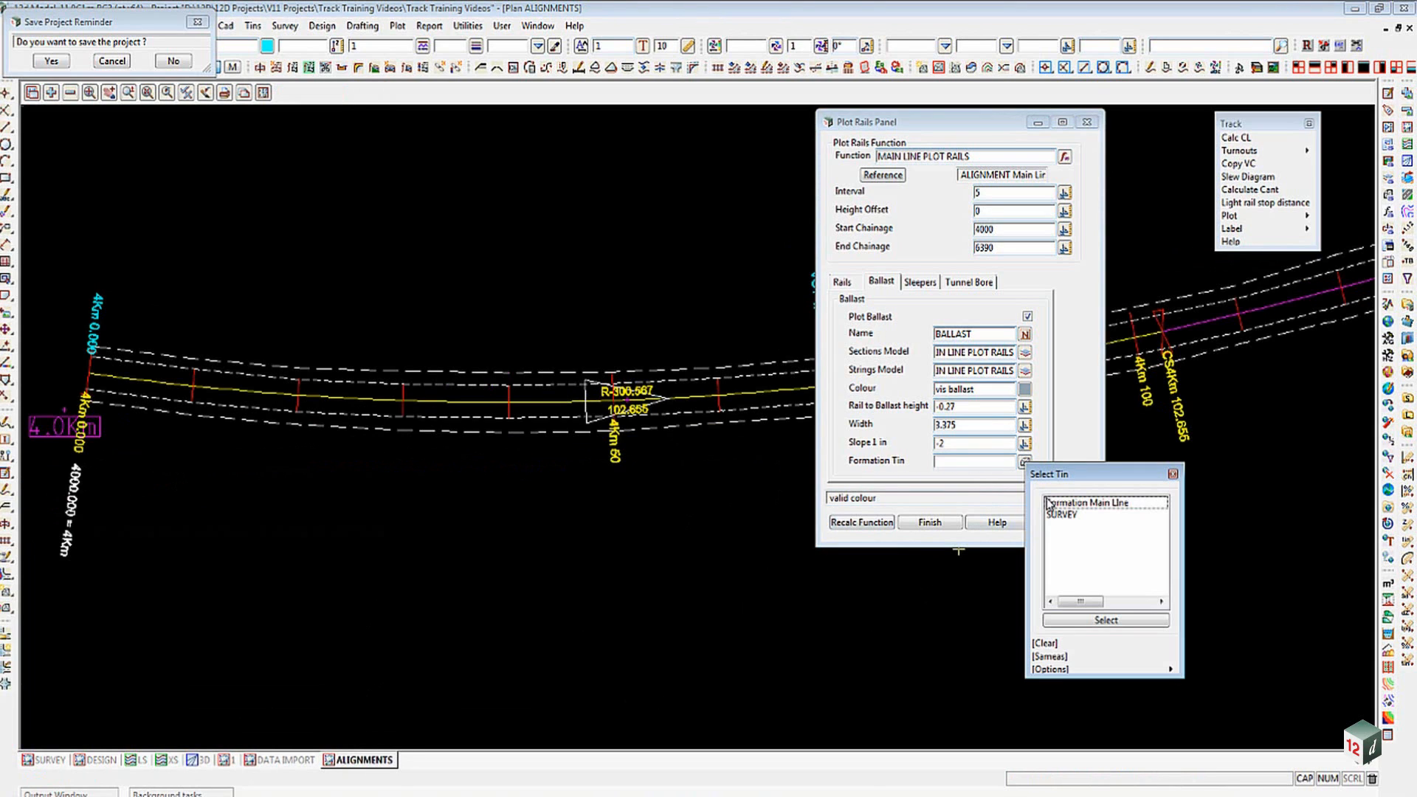
double_click(1088, 504)
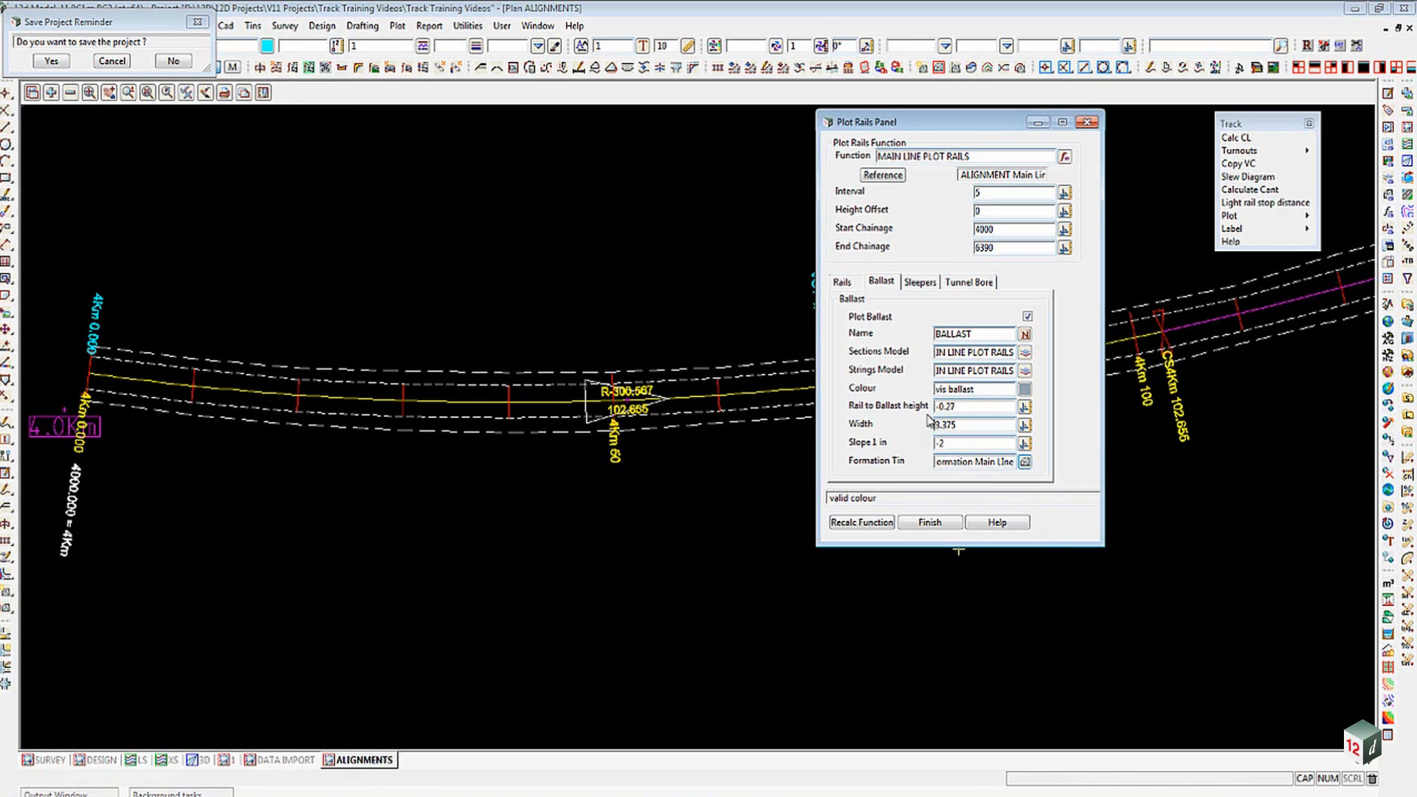
Review the Sleepers settings unchanged and move to the Tunnel Bore settings.
click(922, 283)
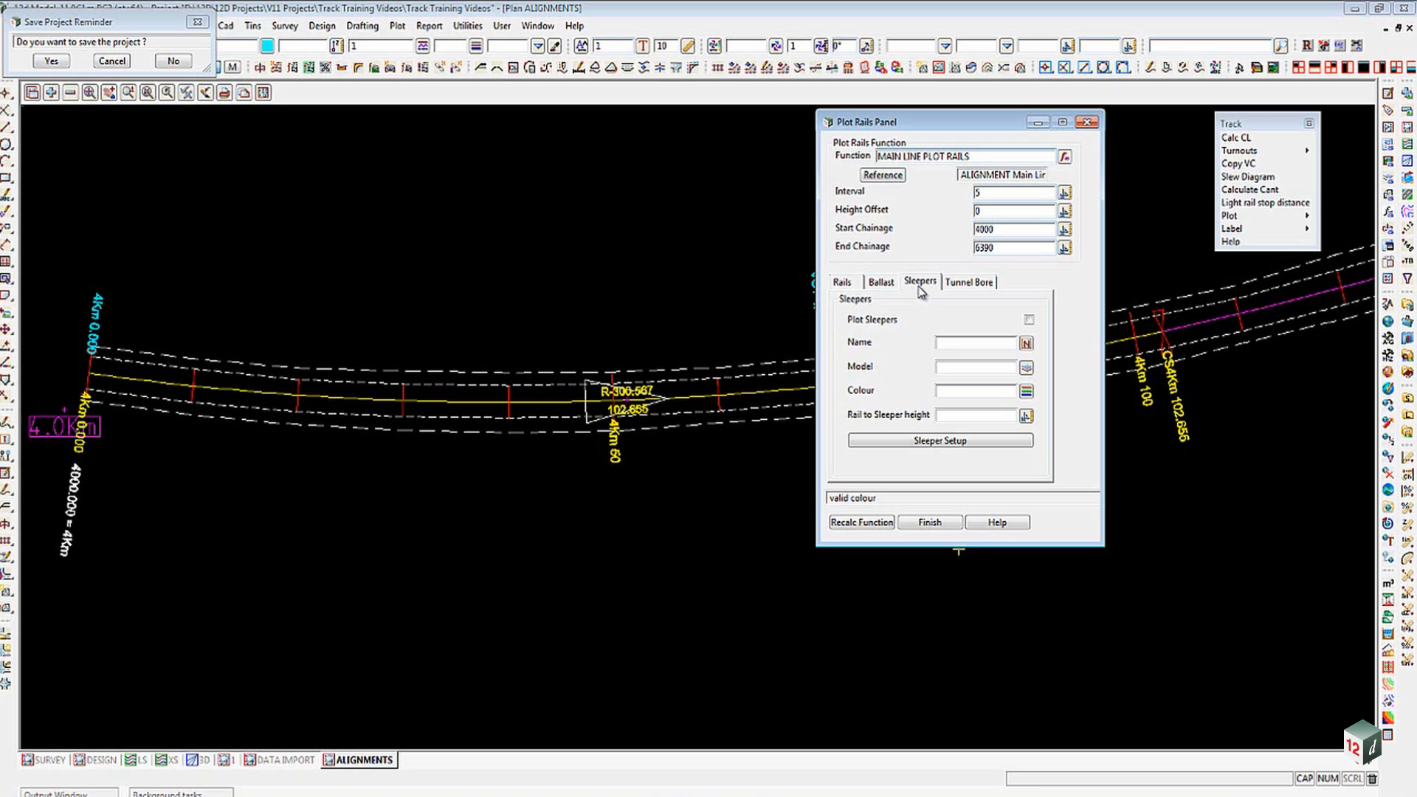
click(969, 283)
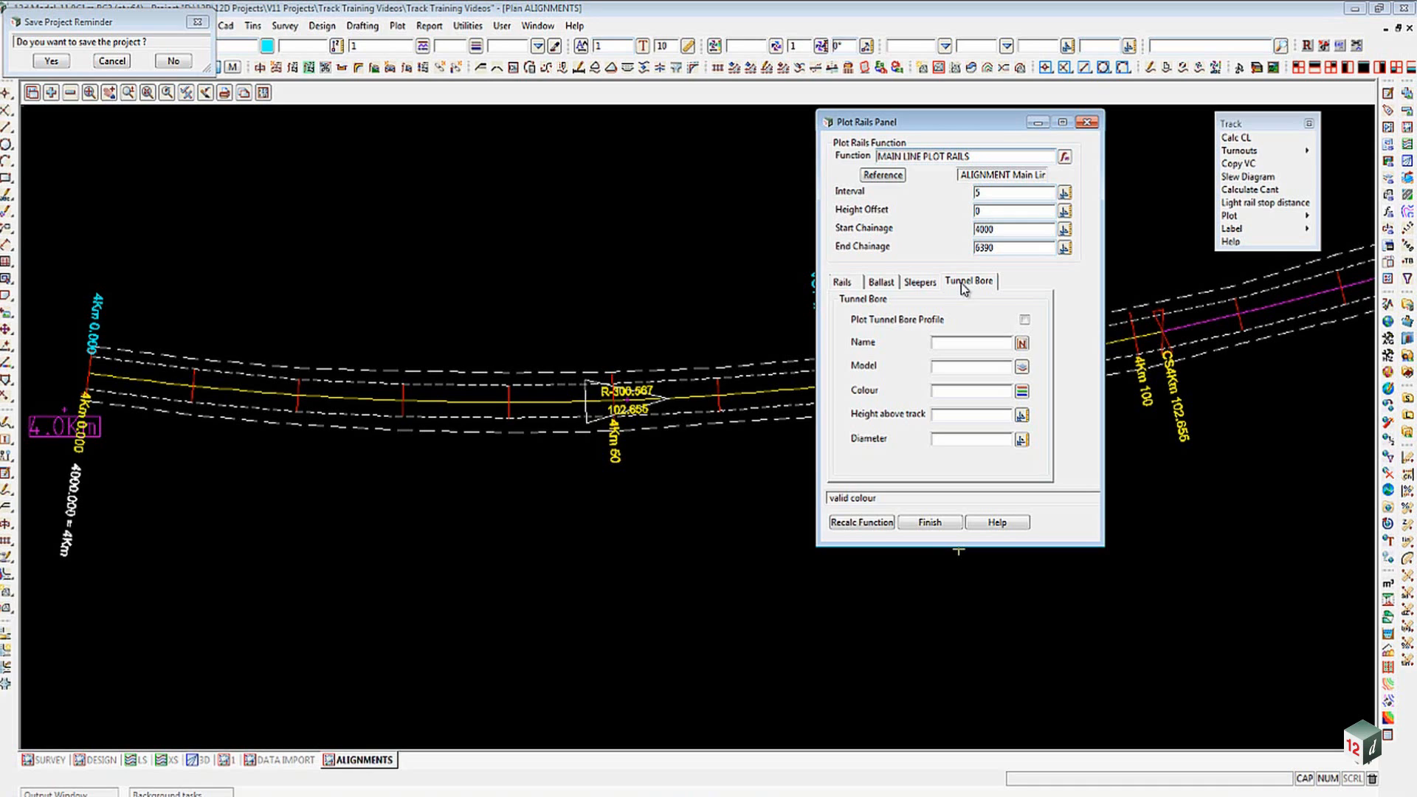
Enable tunnel bore TUNNEL, model TUNNEL BORED, magenta, height 2.5, diameter 3.25, and recalc the function.
click(1025, 321)
click(974, 343)
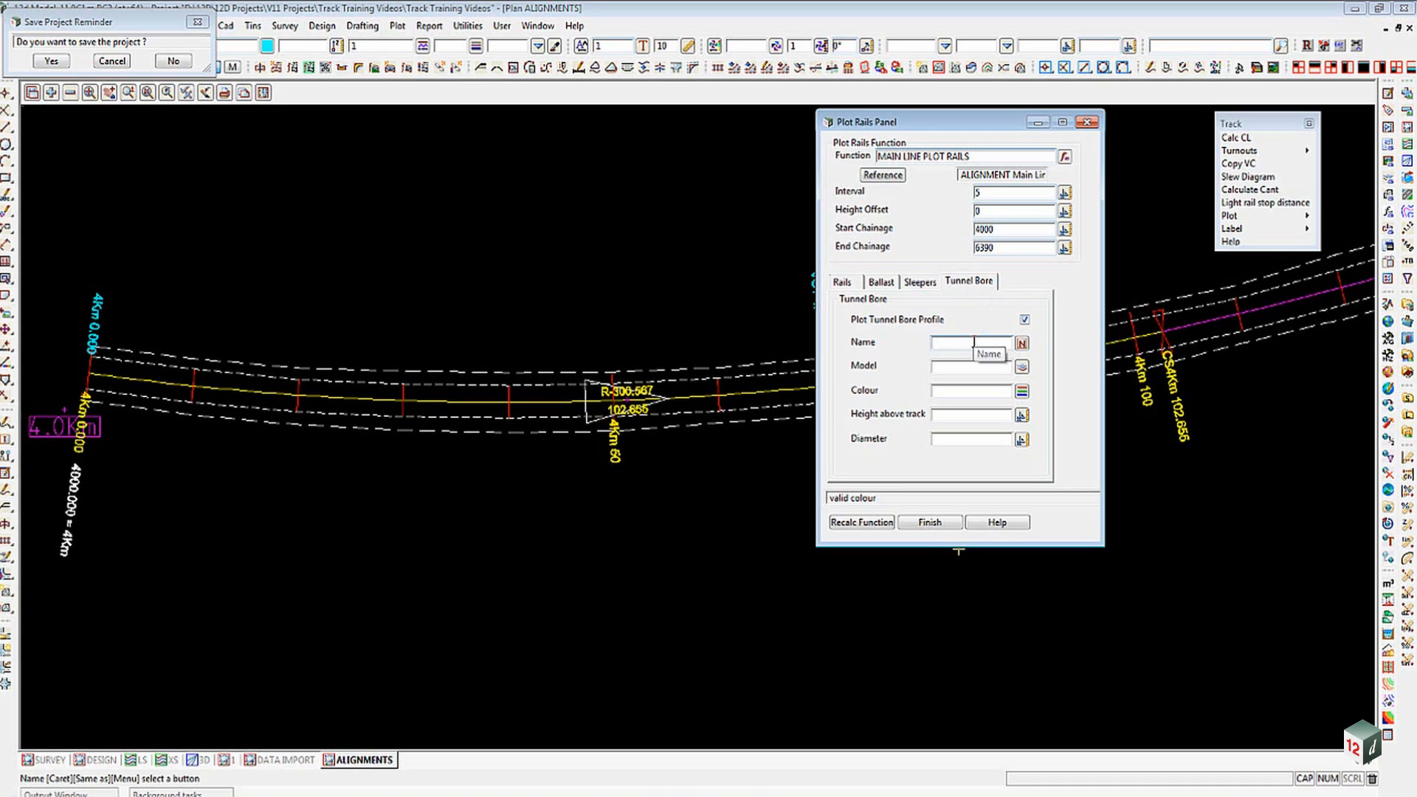
text(TUNNEL)
click(970, 369)
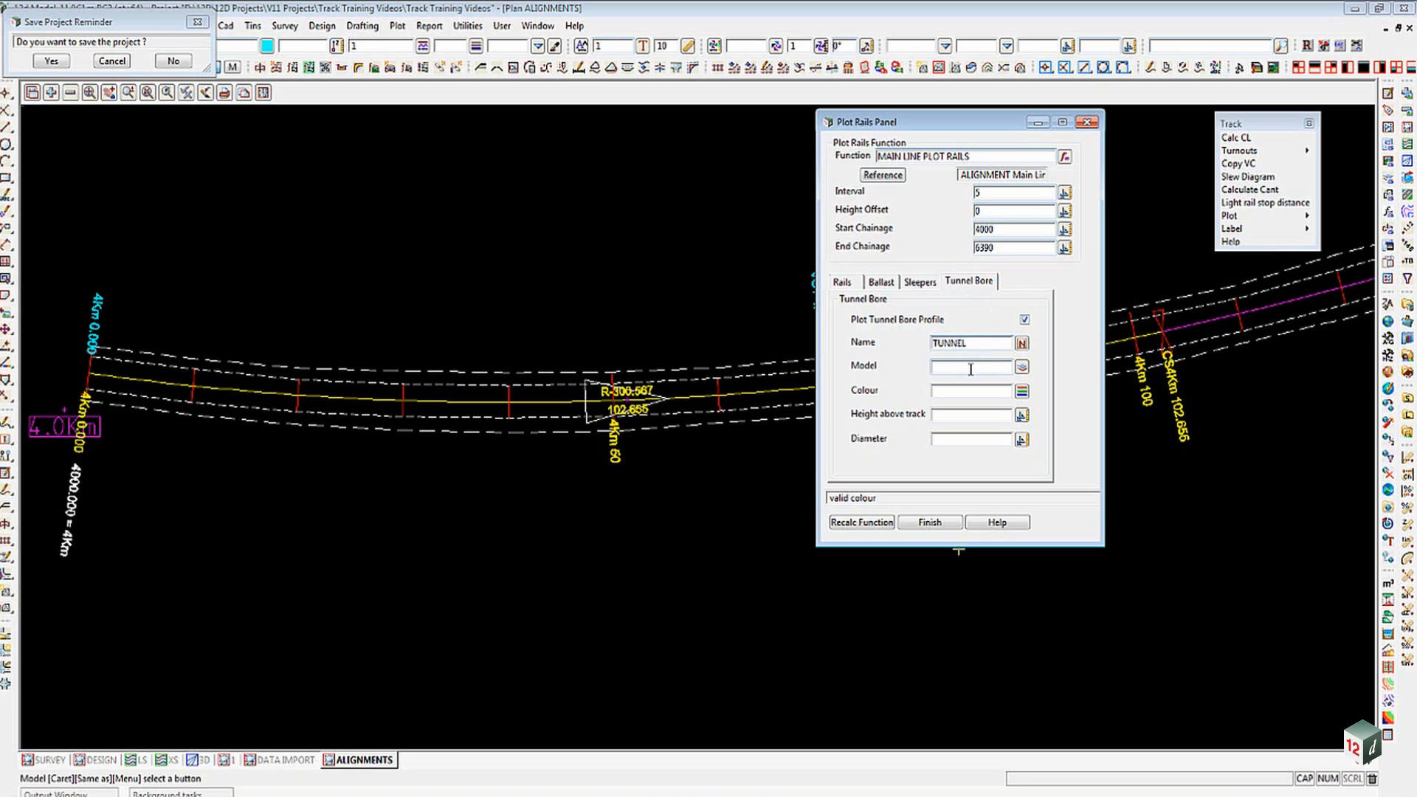
text(TUNNEL BORED)
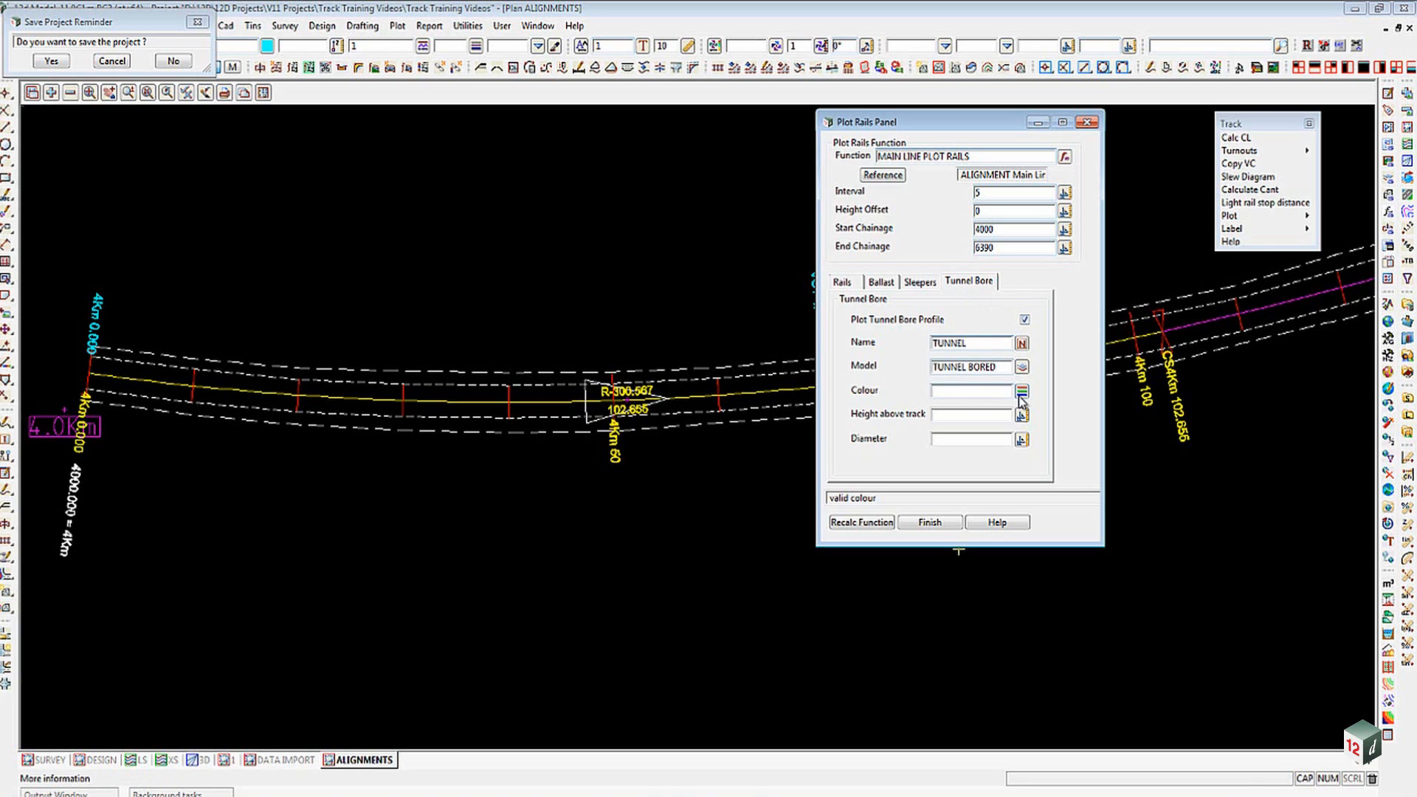
click(1022, 391)
double_click(1180, 413)
click(965, 416)
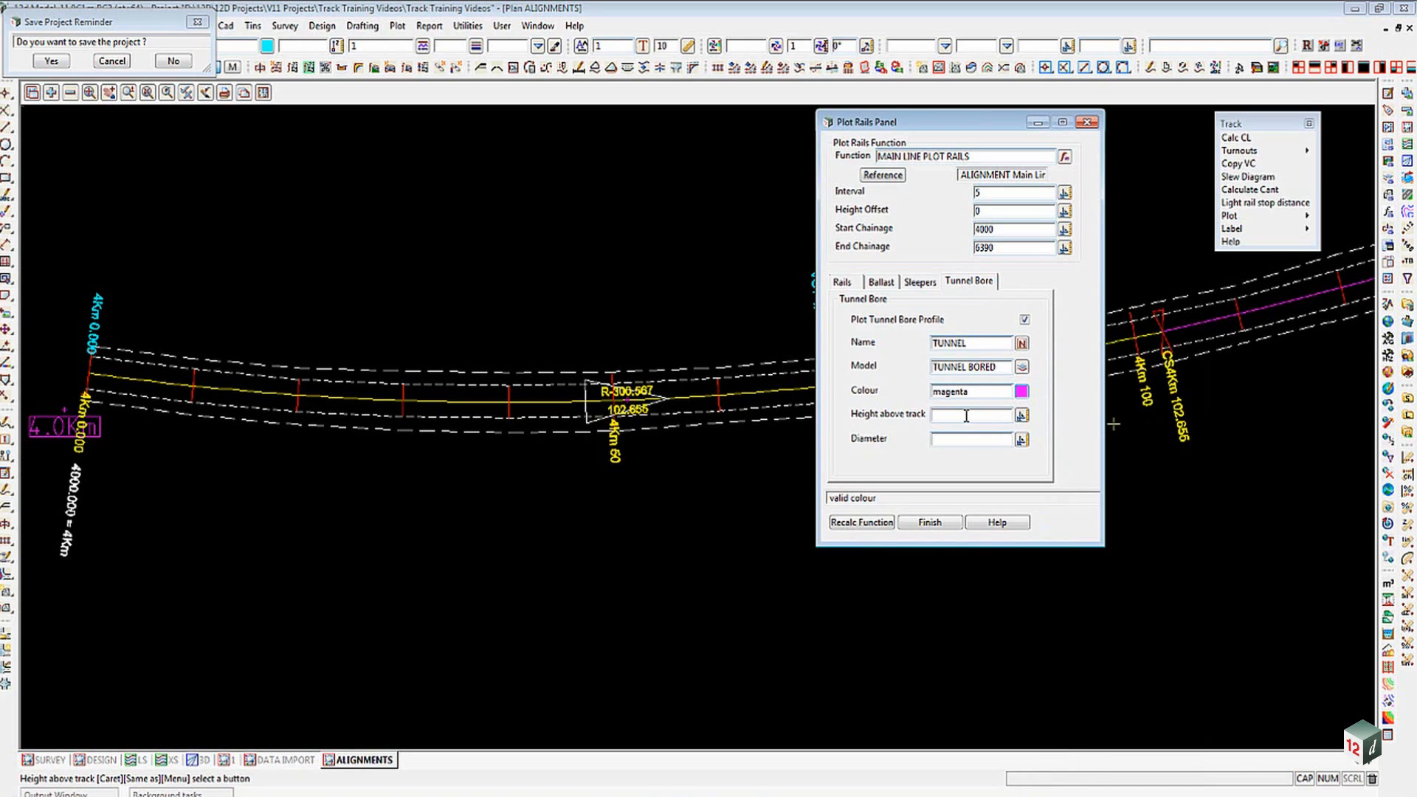
text(2.5)
click(964, 439)
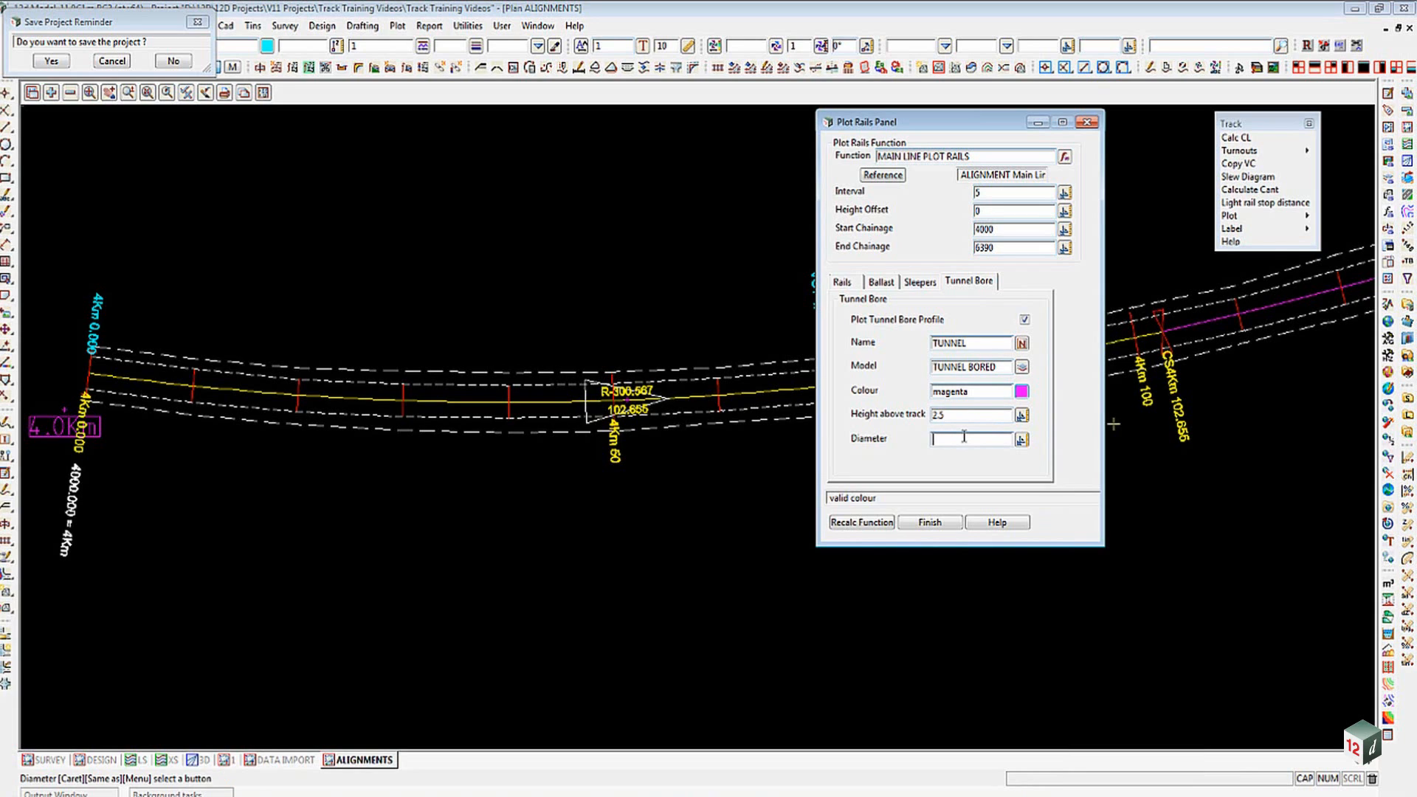
text(3.25)
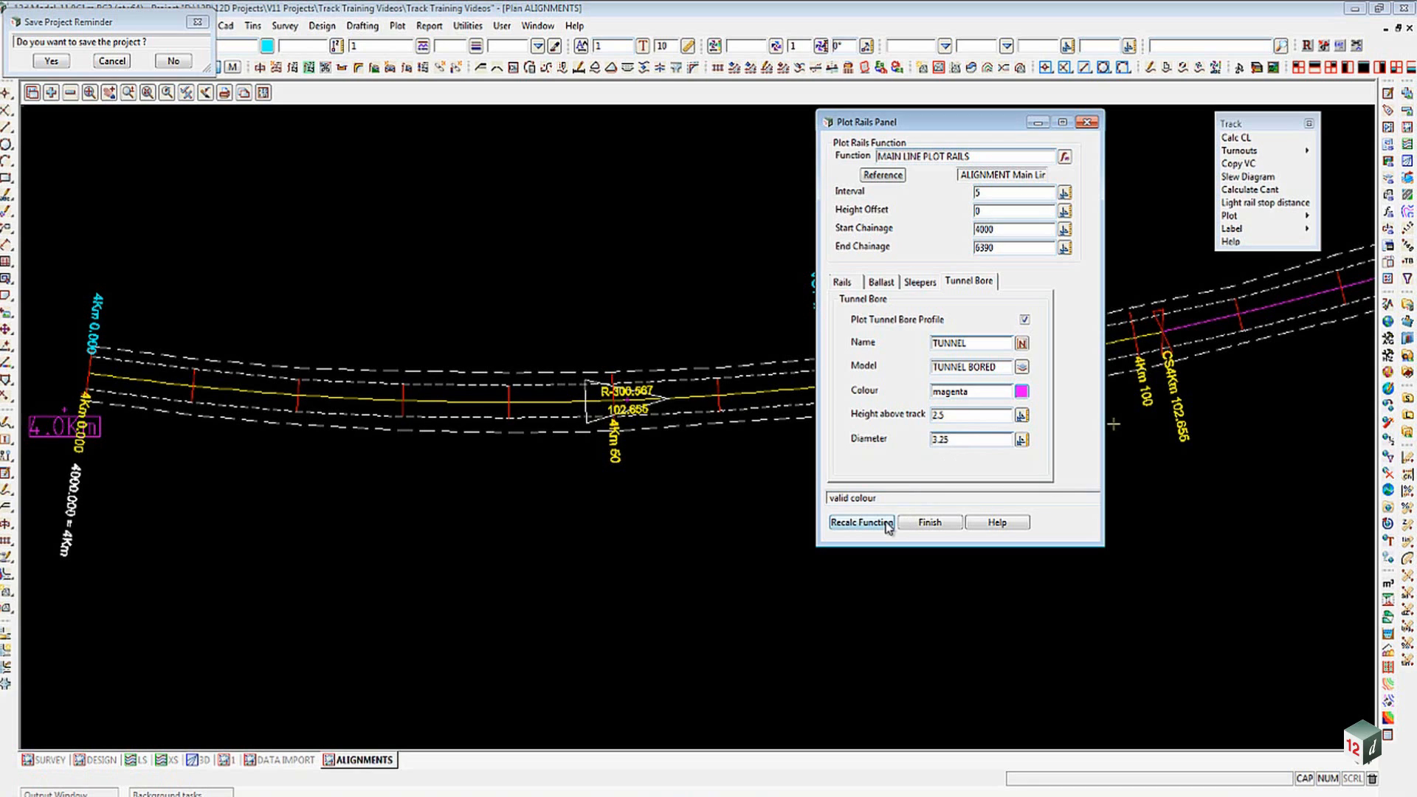
click(861, 522)
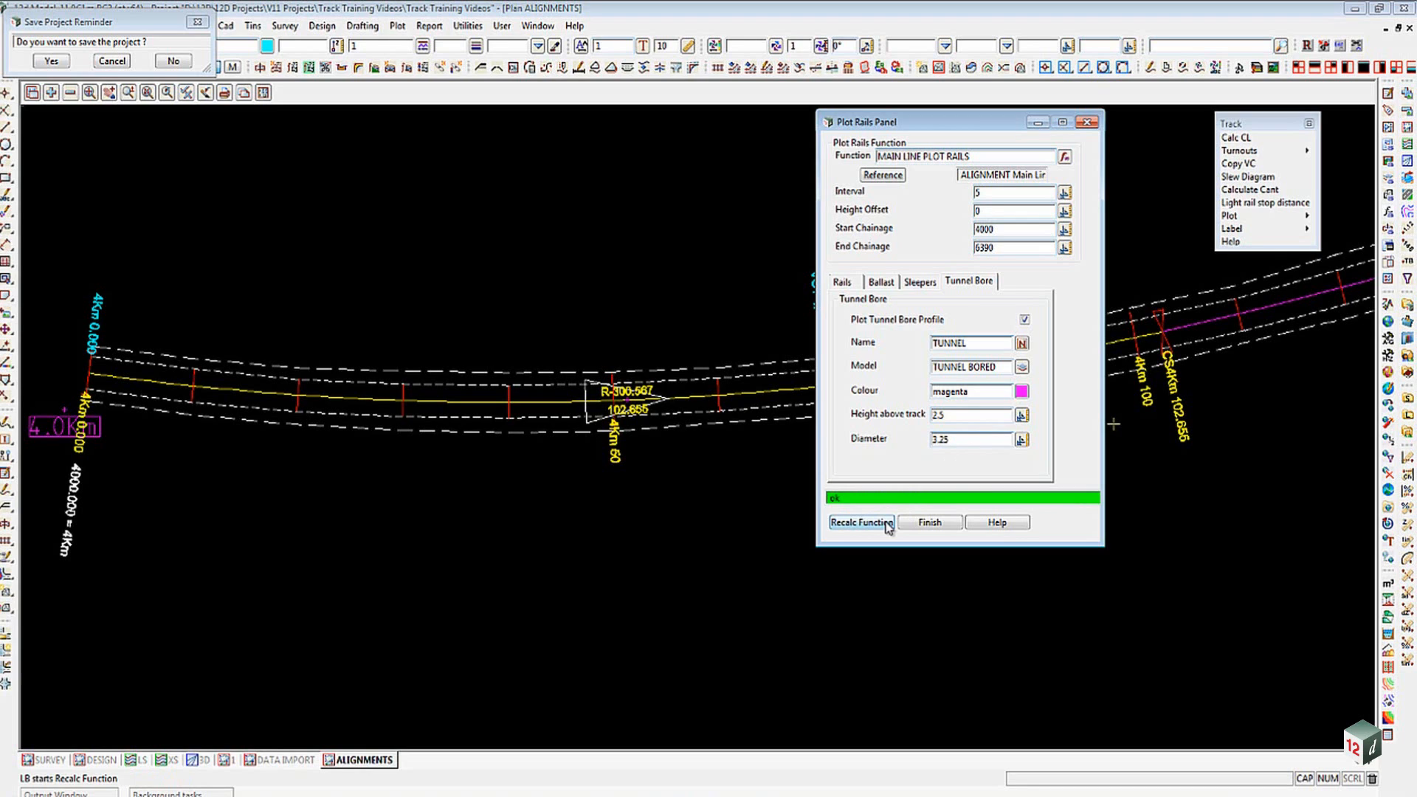
Add STR, CROSS SECT and MAIN LINE PLOT RAILS models to the 3D perspective view.
click(200, 761)
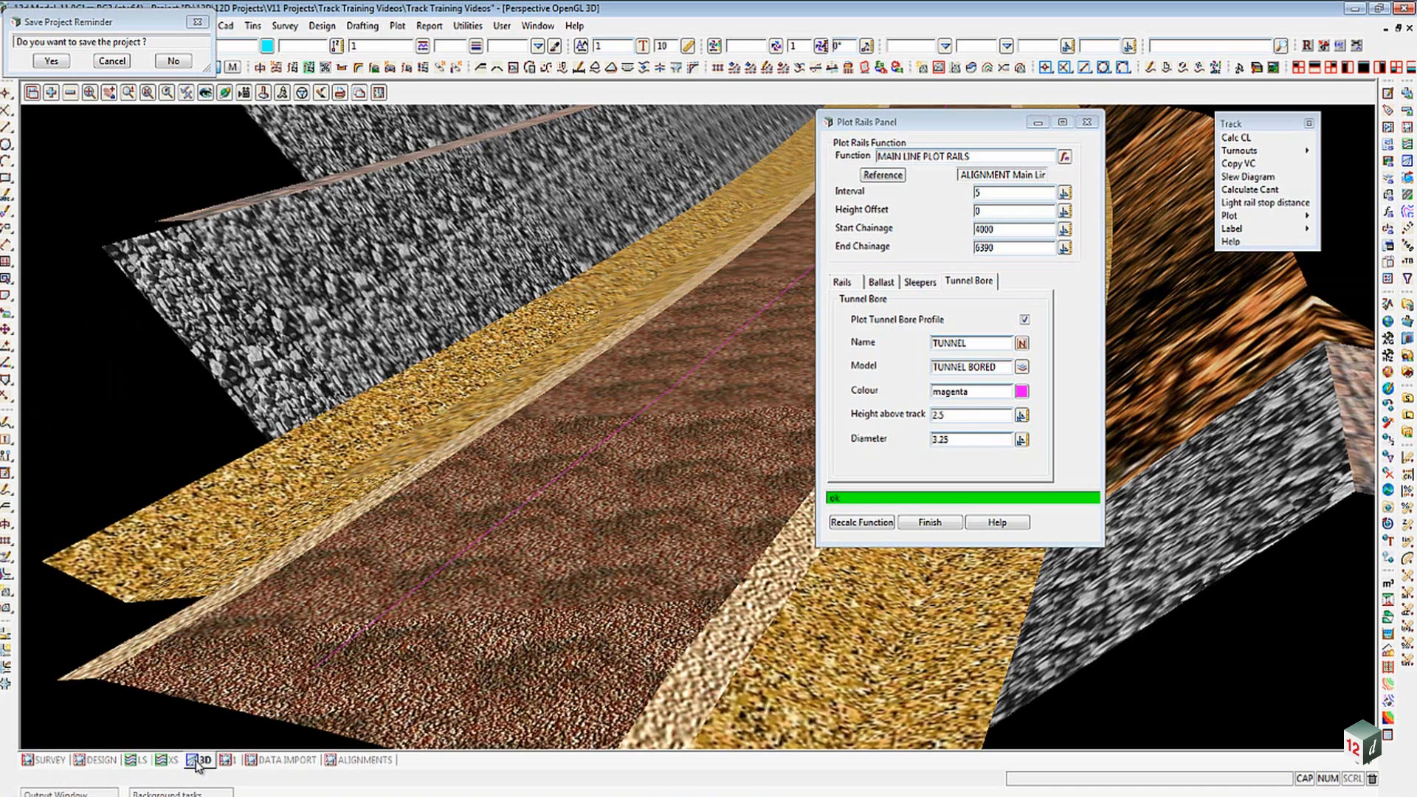
click(53, 94)
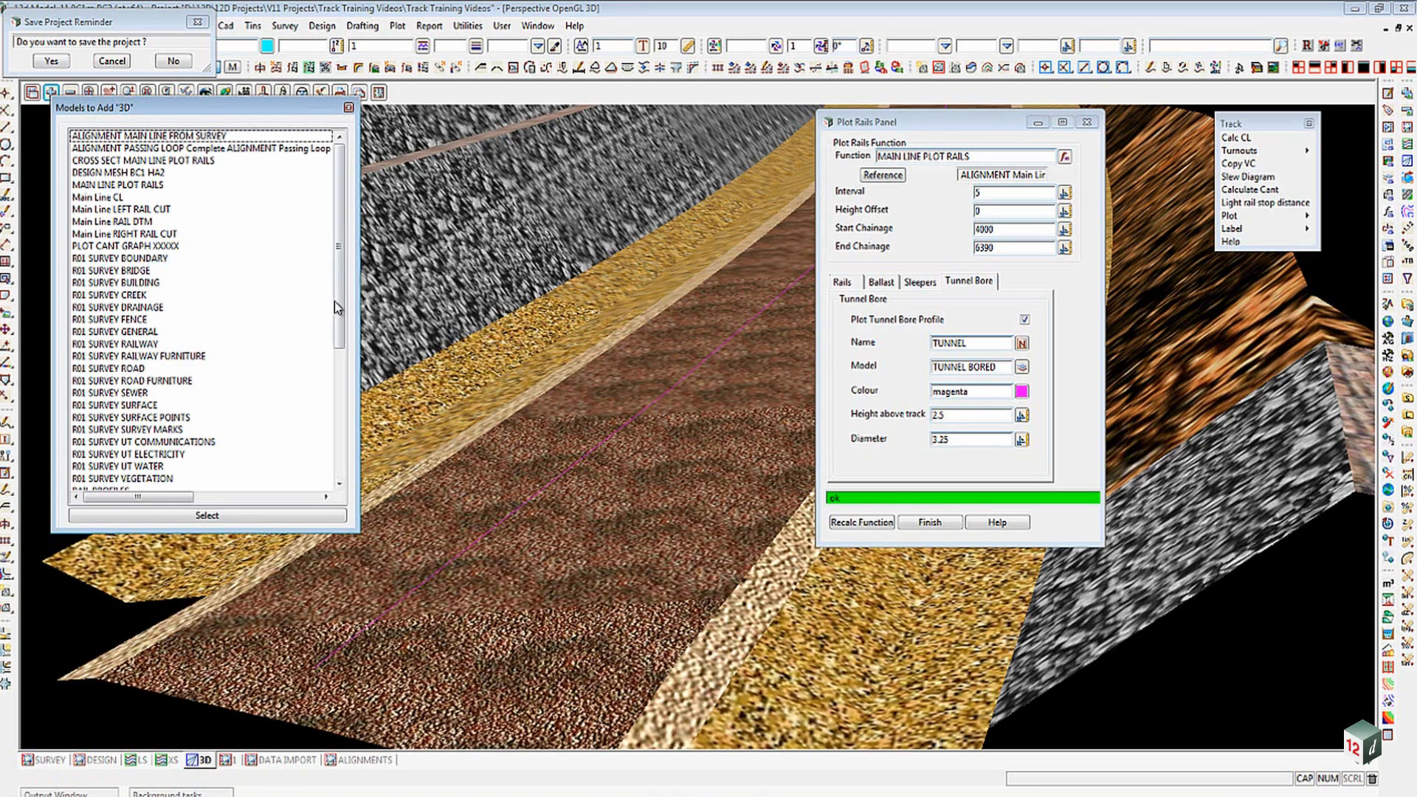
drag(339, 222, 345, 421)
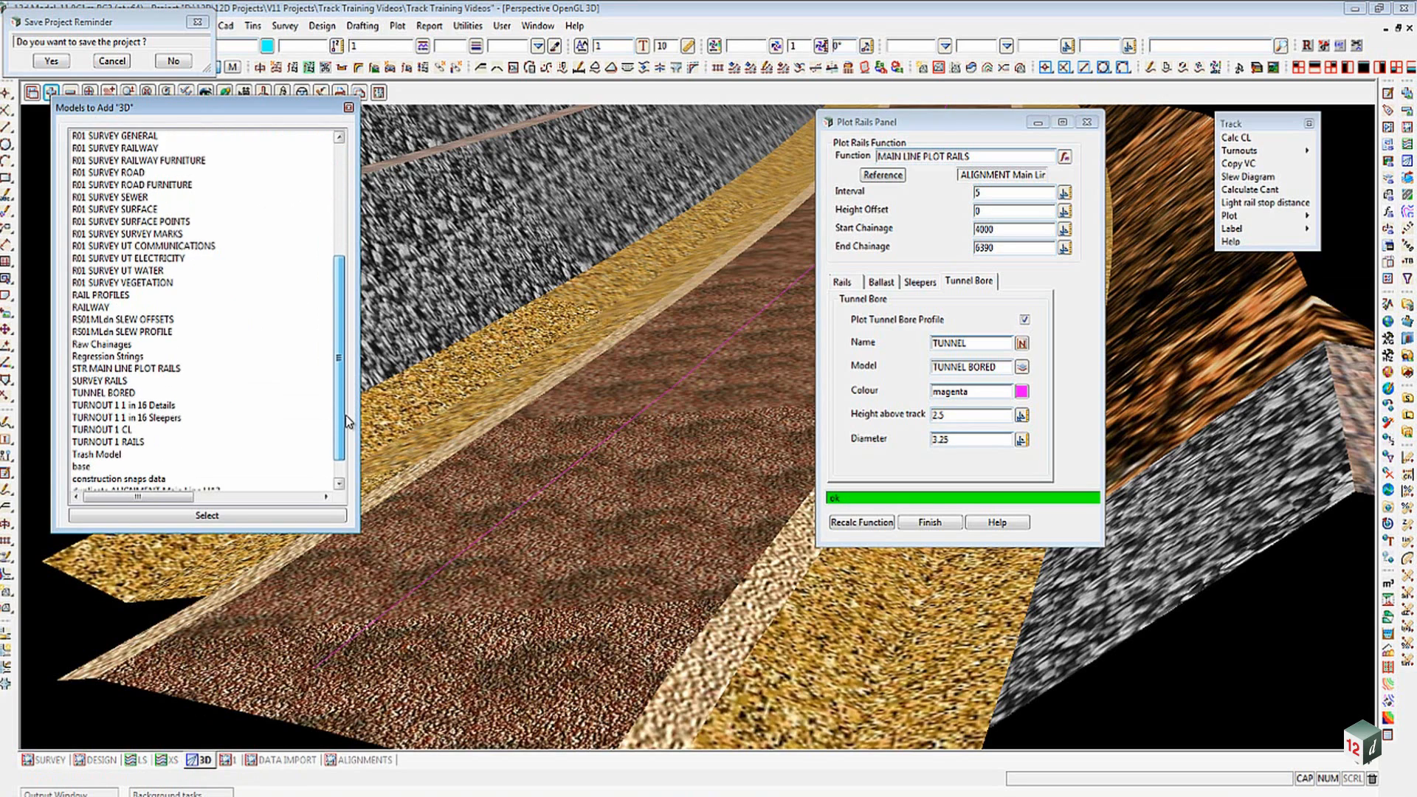
click(149, 369)
double_click(149, 368)
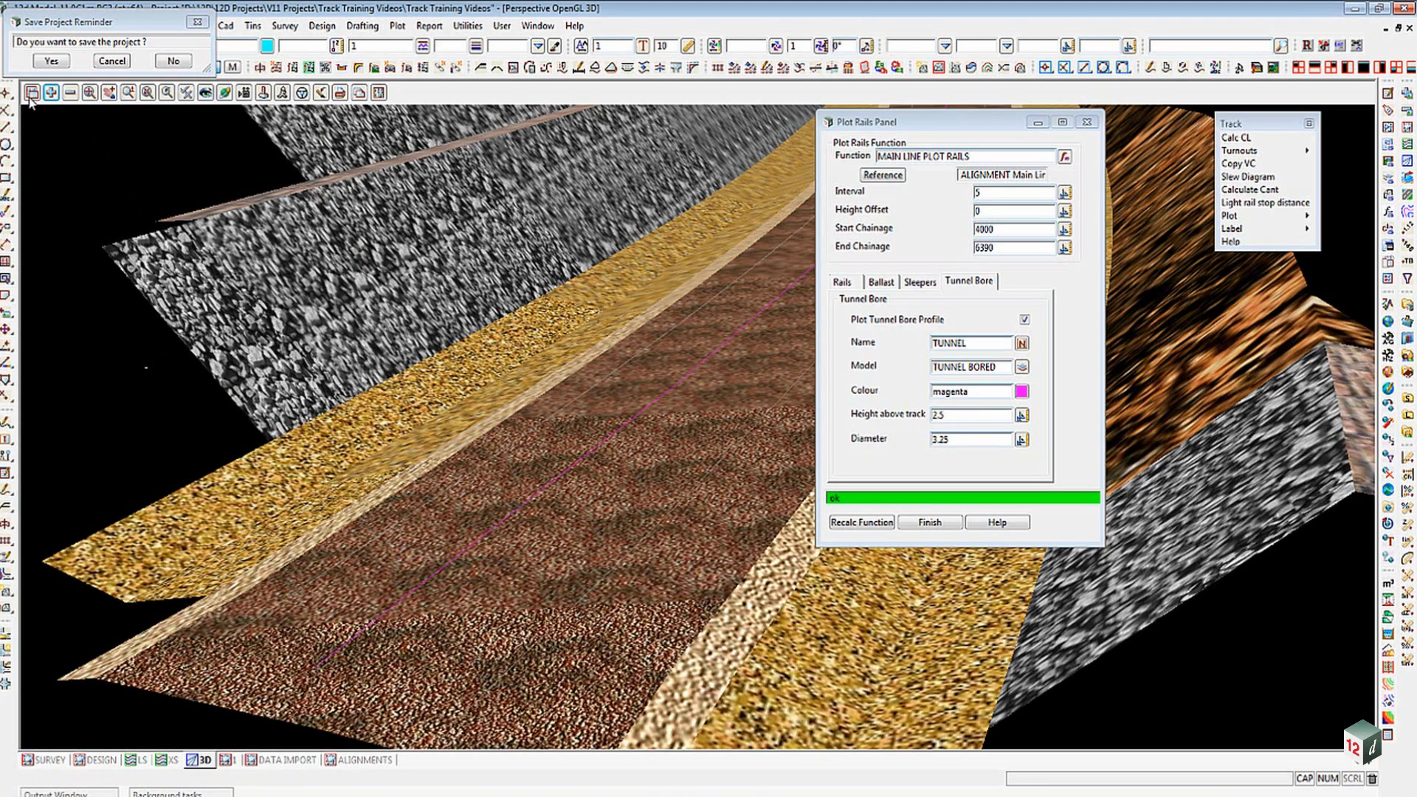
click(51, 94)
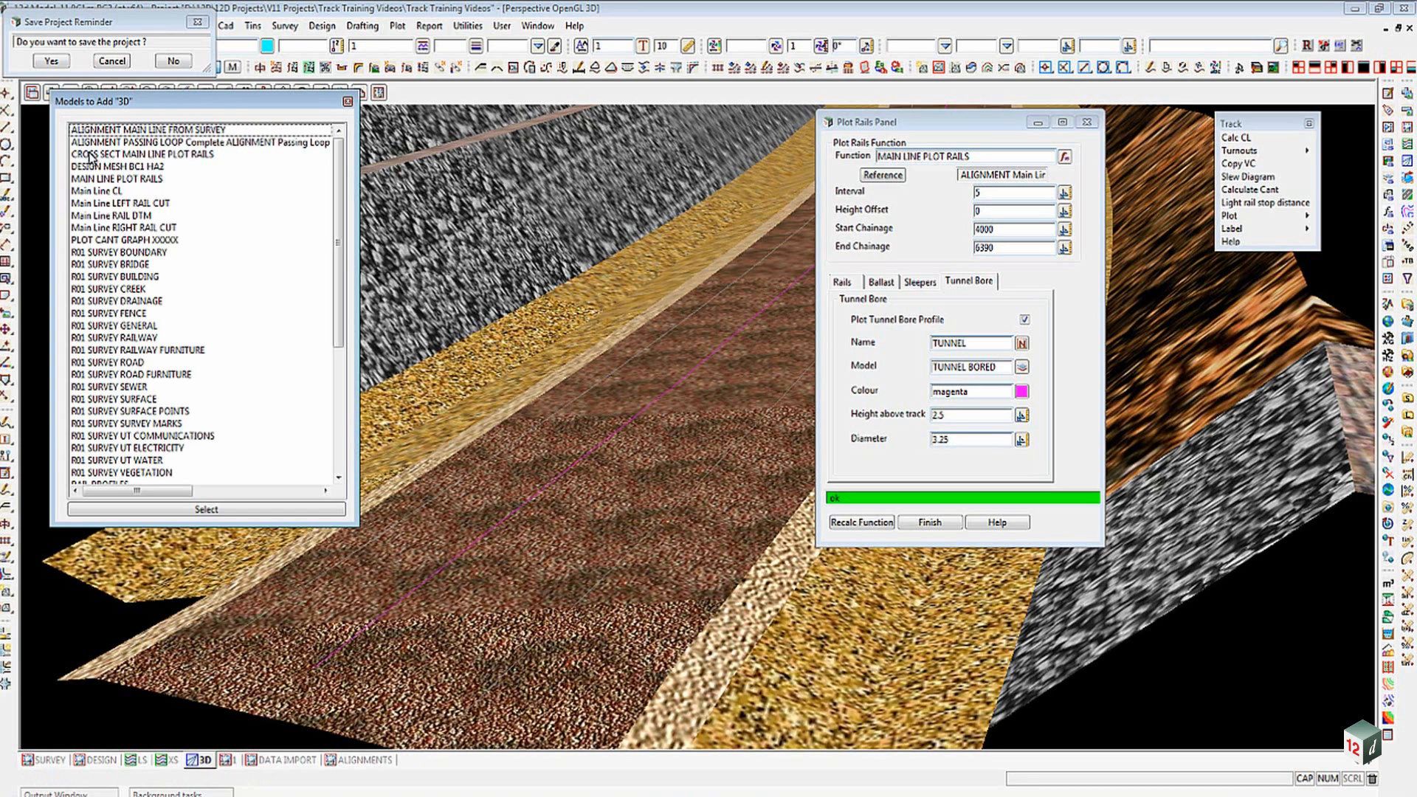
double_click(91, 155)
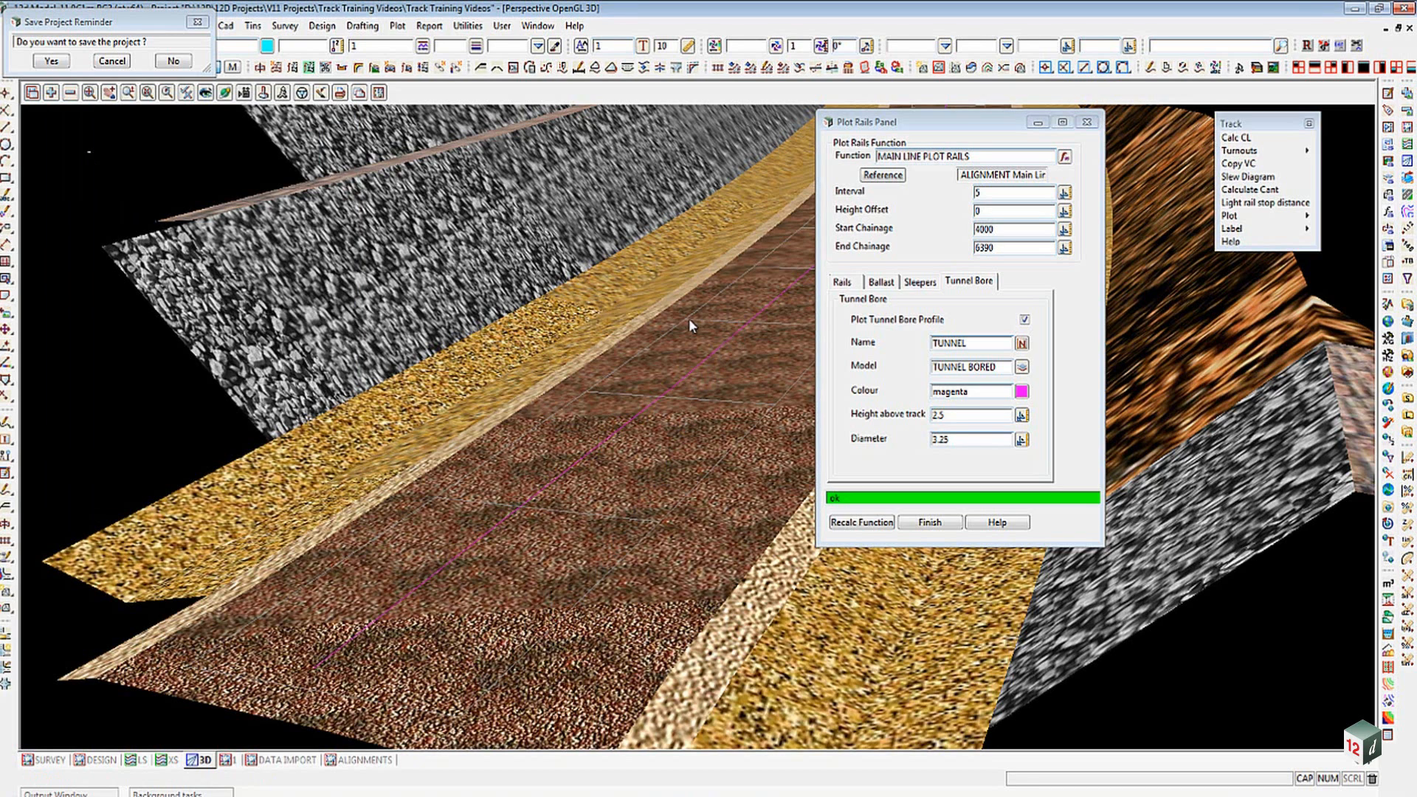
click(50, 93)
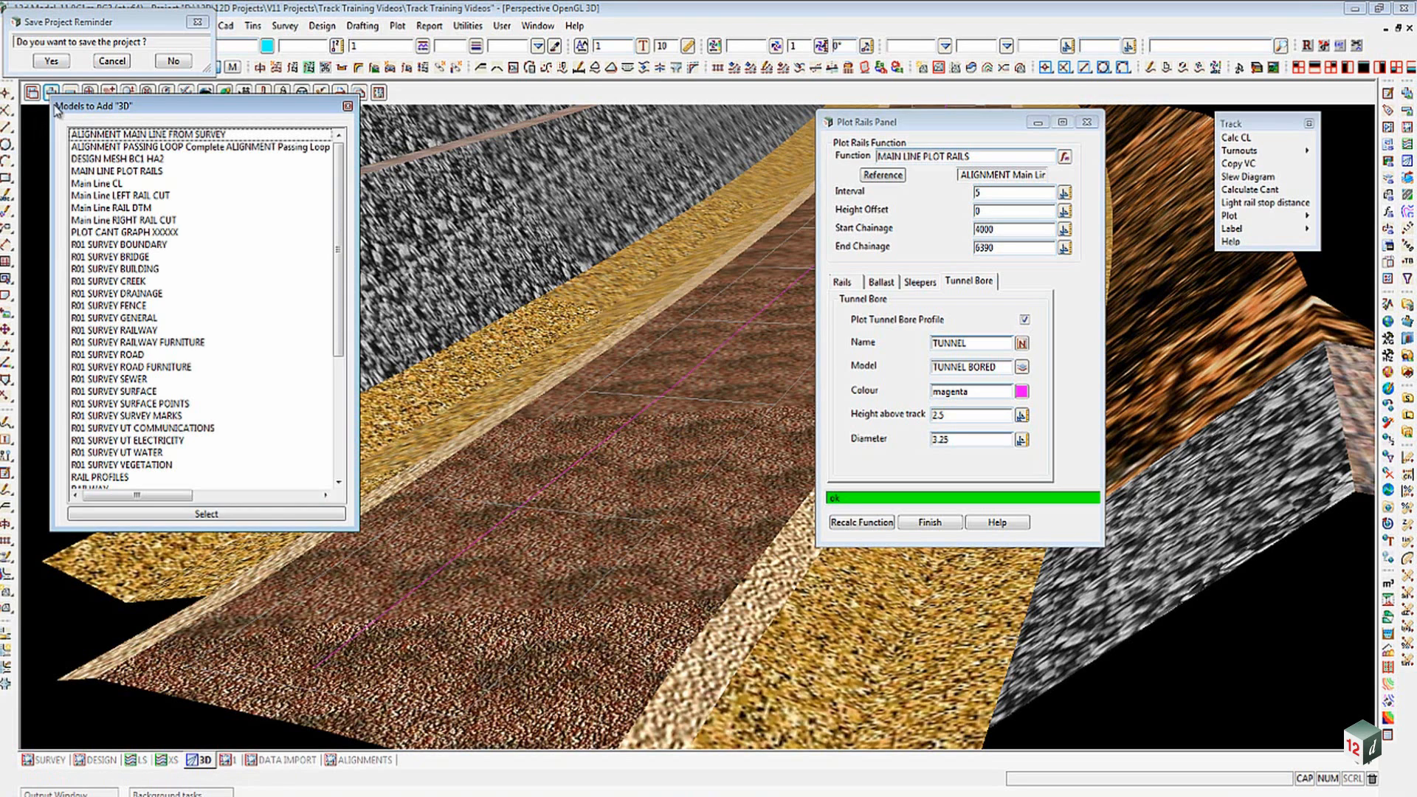
double_click(89, 173)
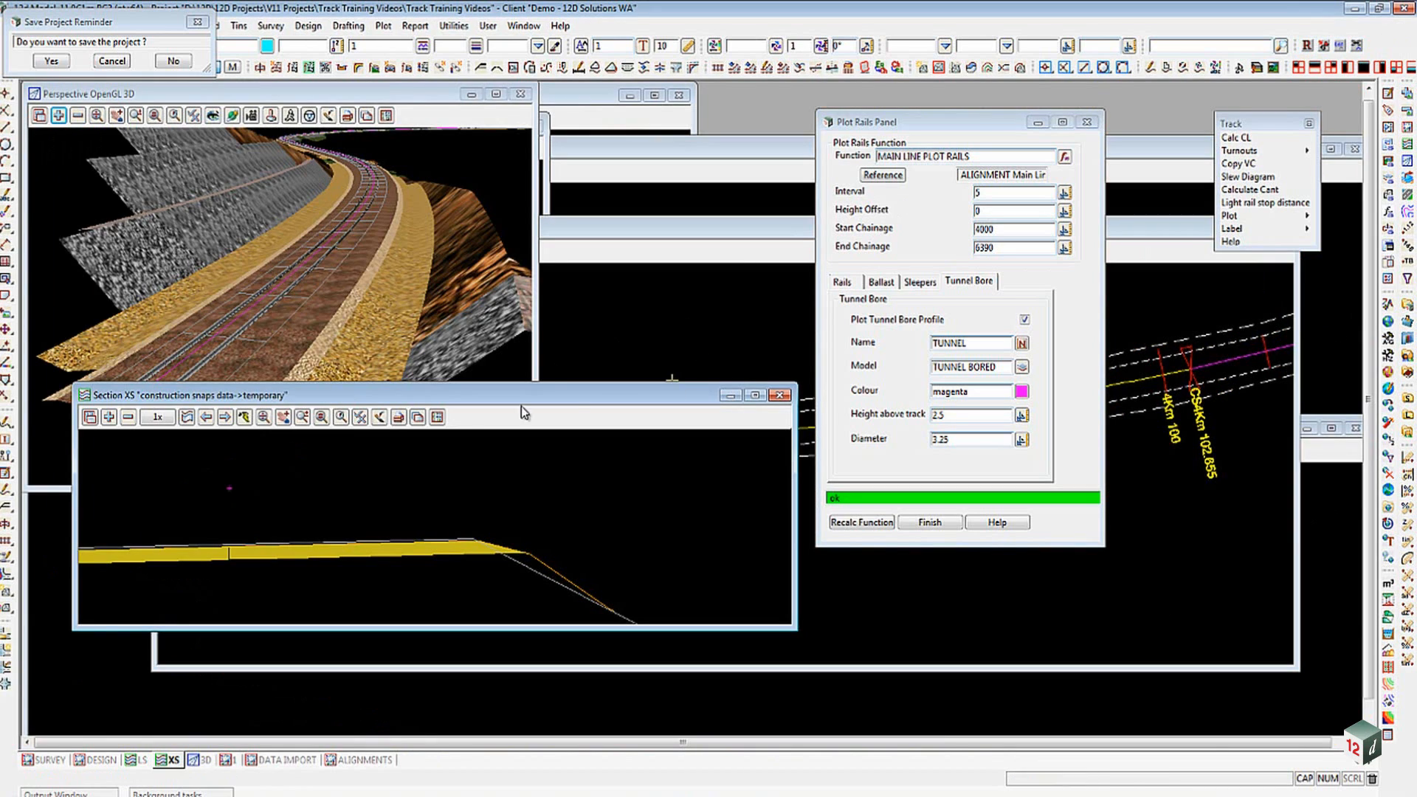
Enlarge and fit the cross section, then add STR MAIN LINE PLOT RAILS and MAIN LINE PLOT RAILS to it.
click(107, 419)
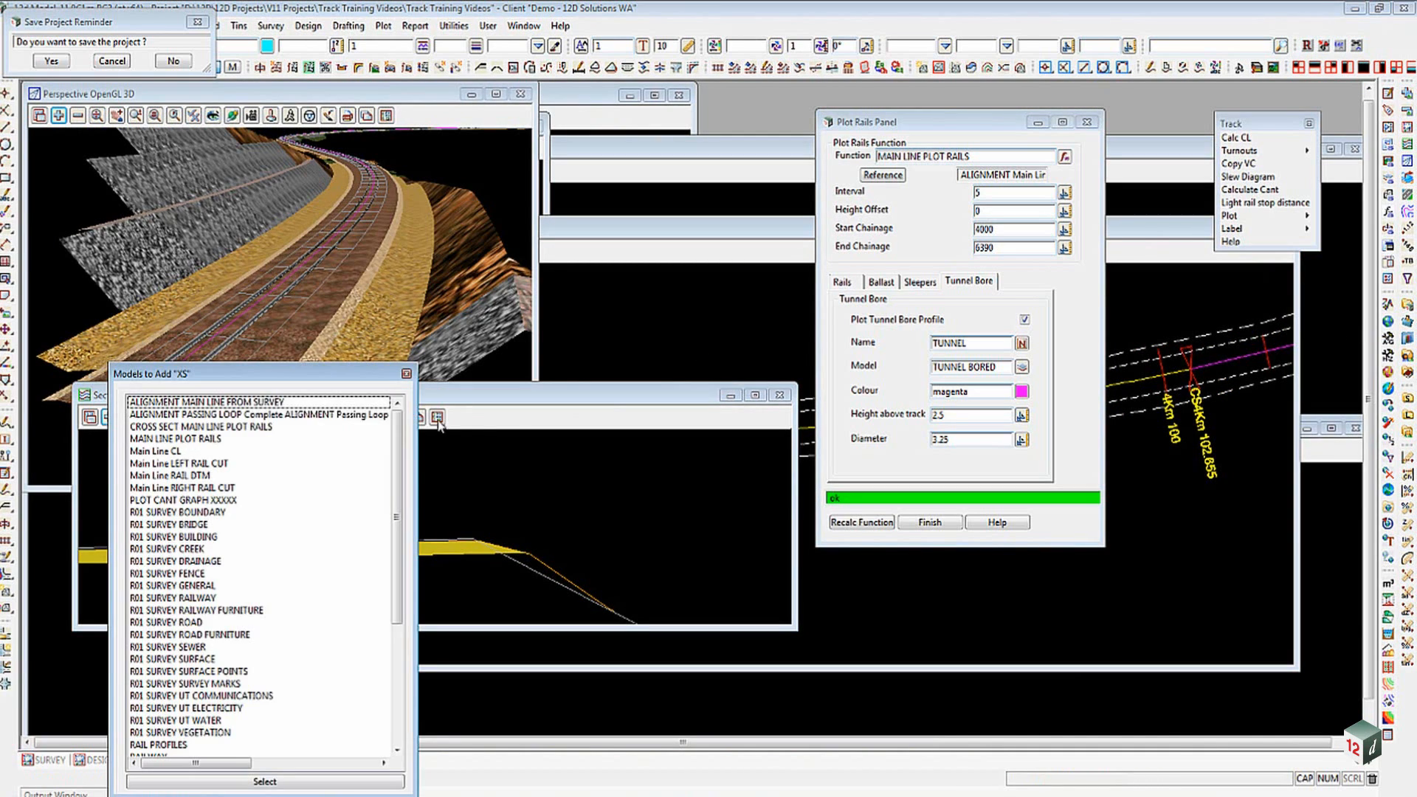
drag(88, 134, 1228, 188)
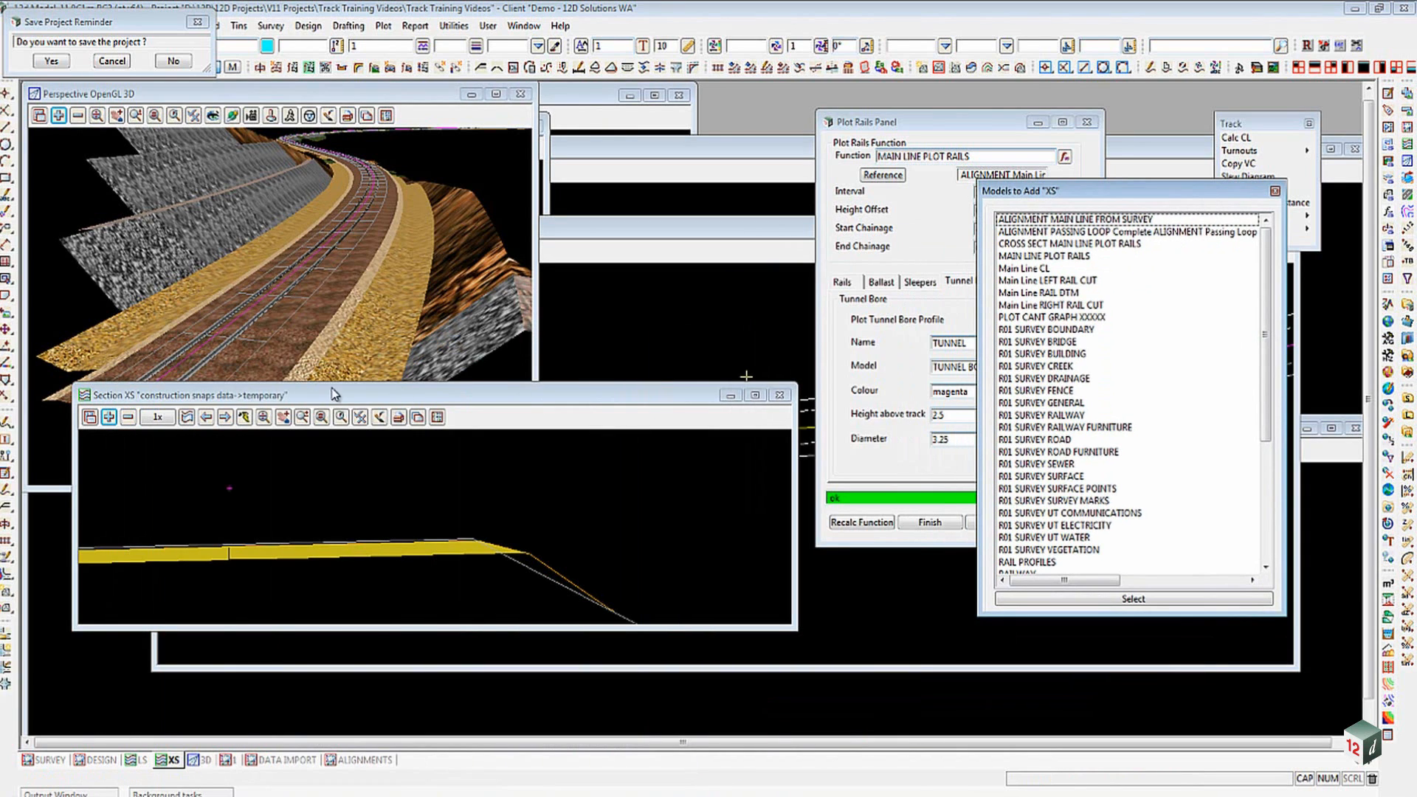
drag(75, 389, 35, 272)
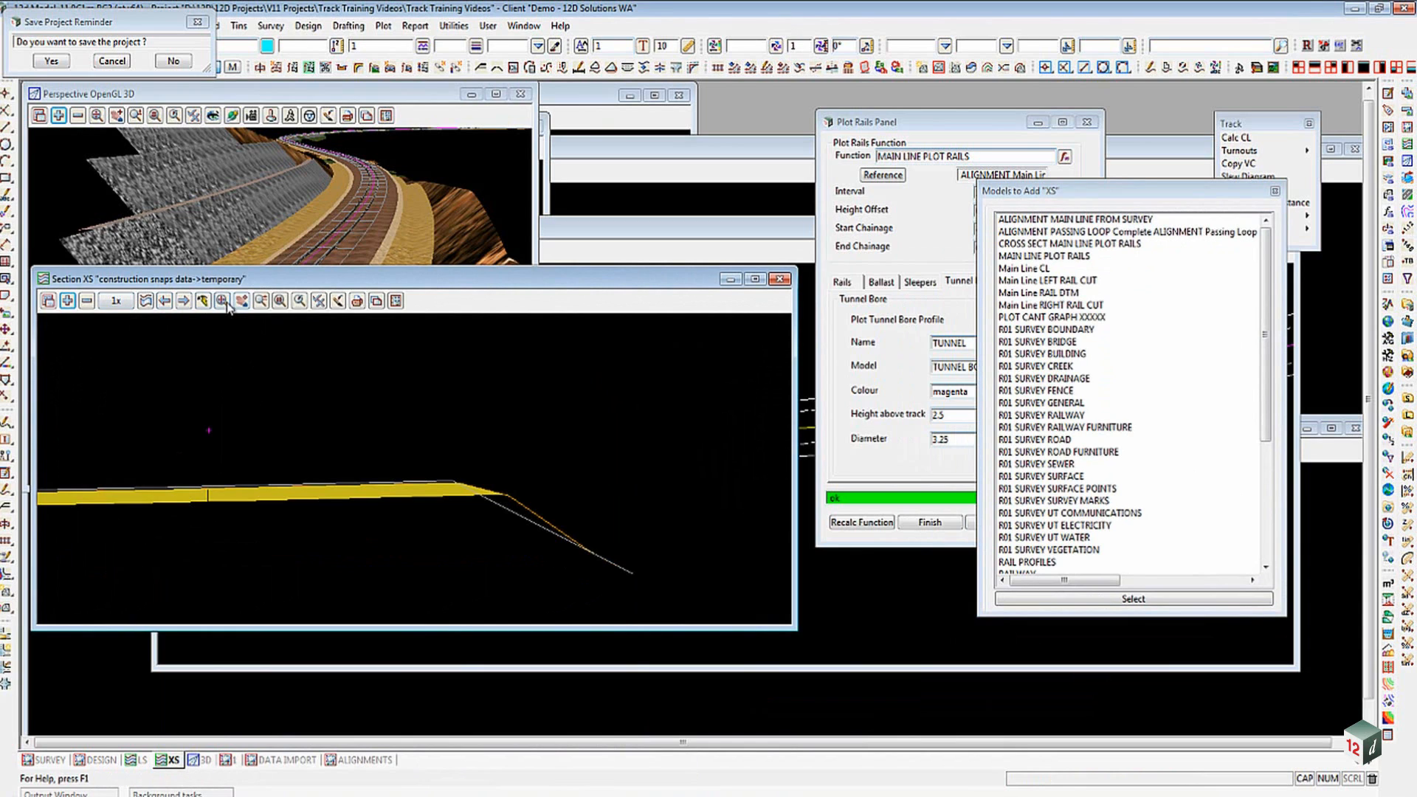
click(244, 302)
drag(1265, 332, 1272, 505)
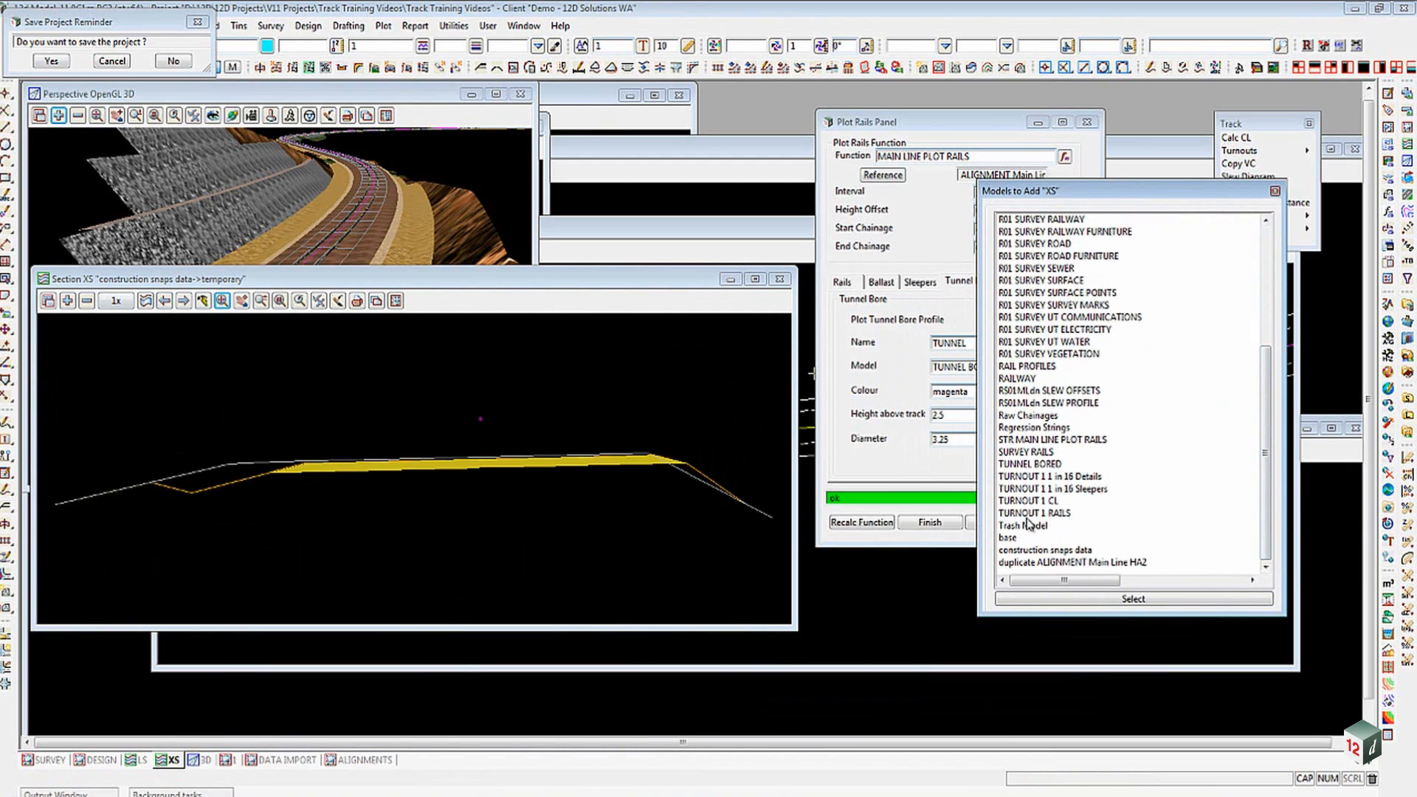
double_click(1052, 440)
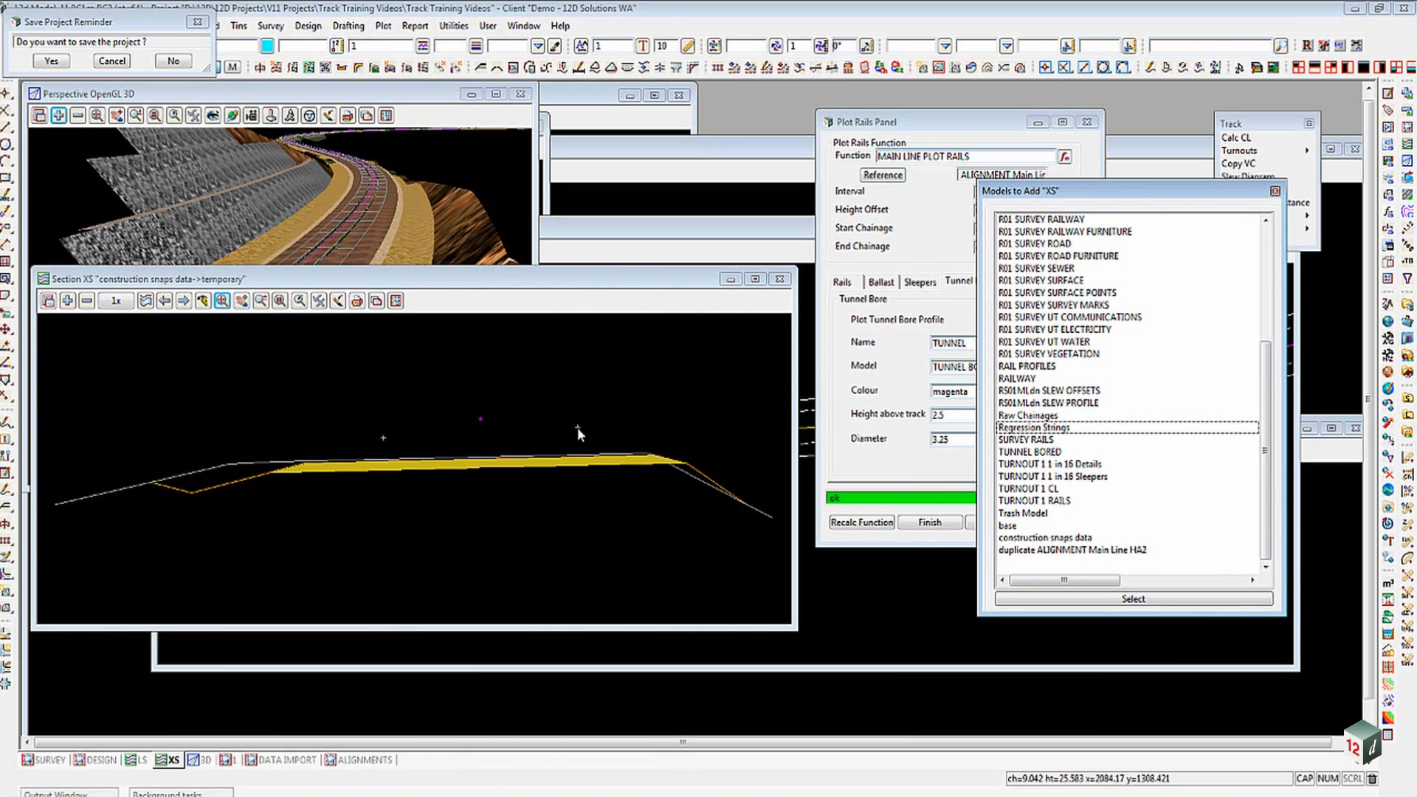
drag(1268, 421, 1269, 290)
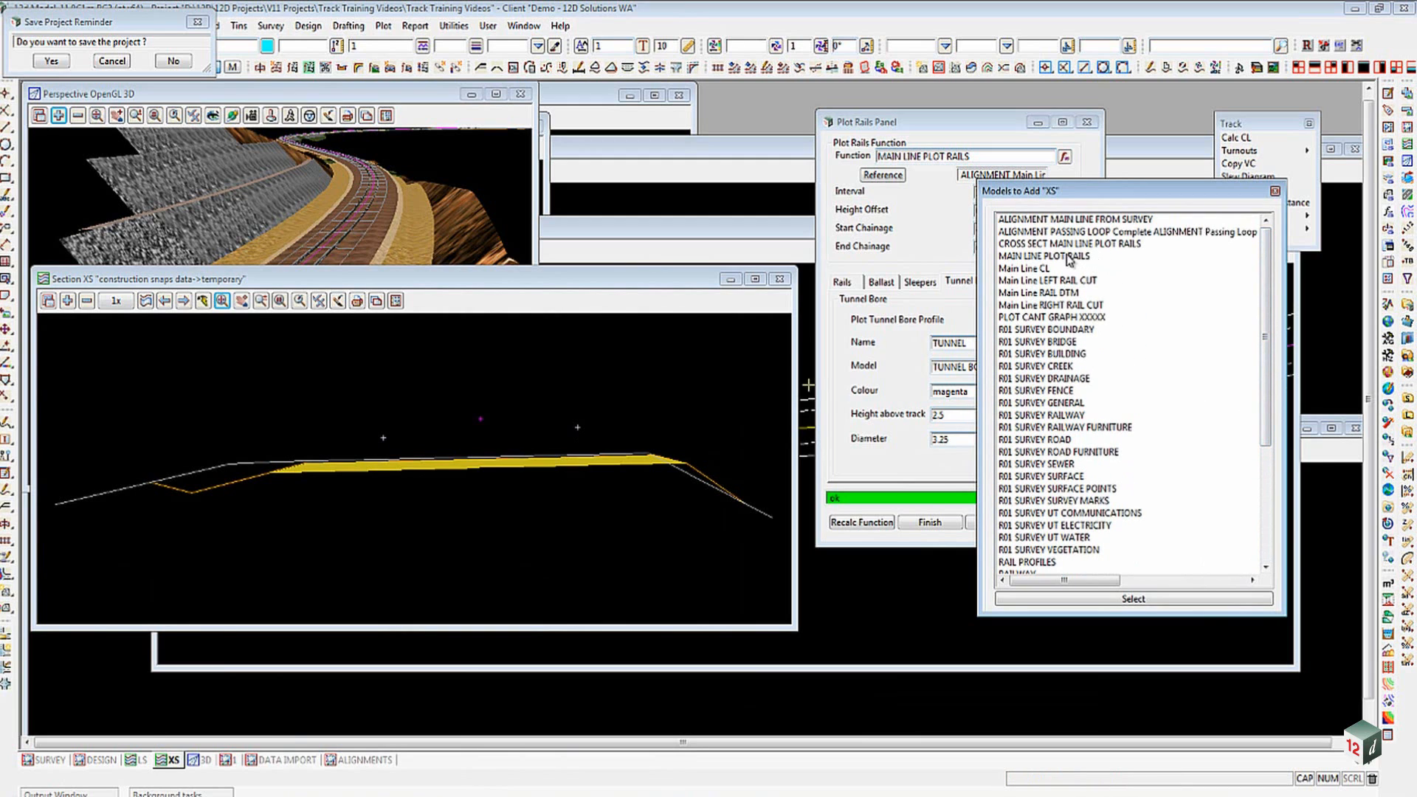
double_click(1069, 257)
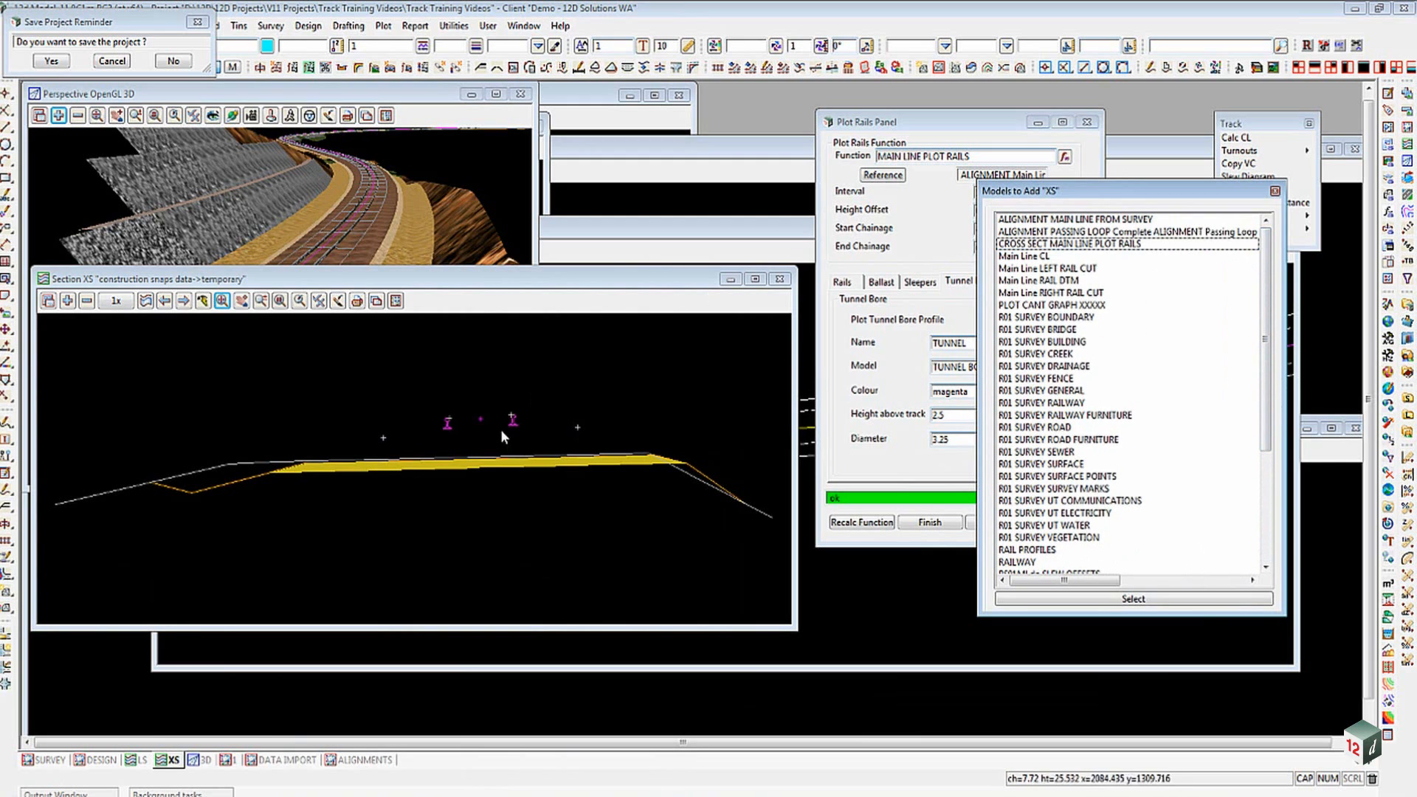
scroll(501, 431, up, 2)
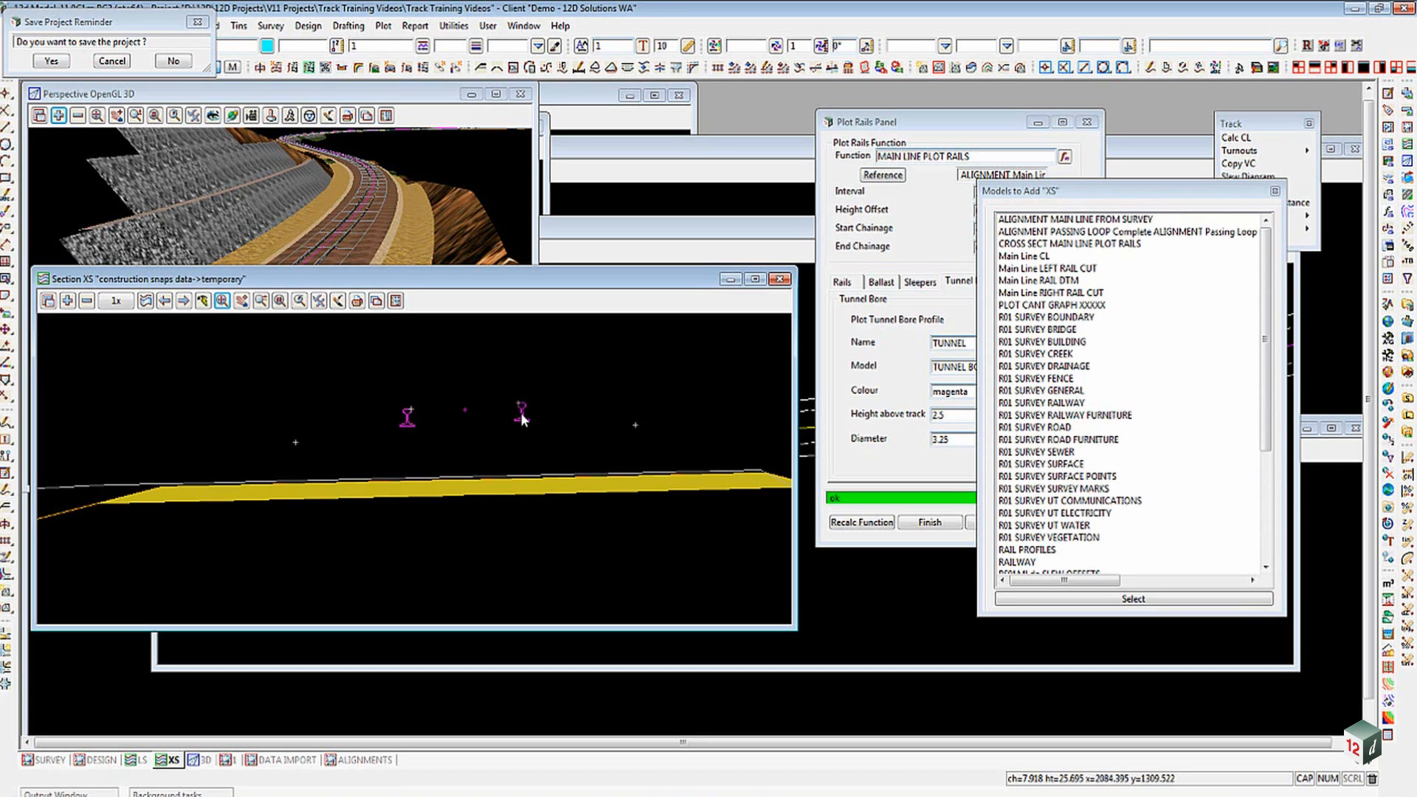
Add TUNNEL BORED to the maximised 3D view and orbit to look inside the tunnel.
double_click(340, 93)
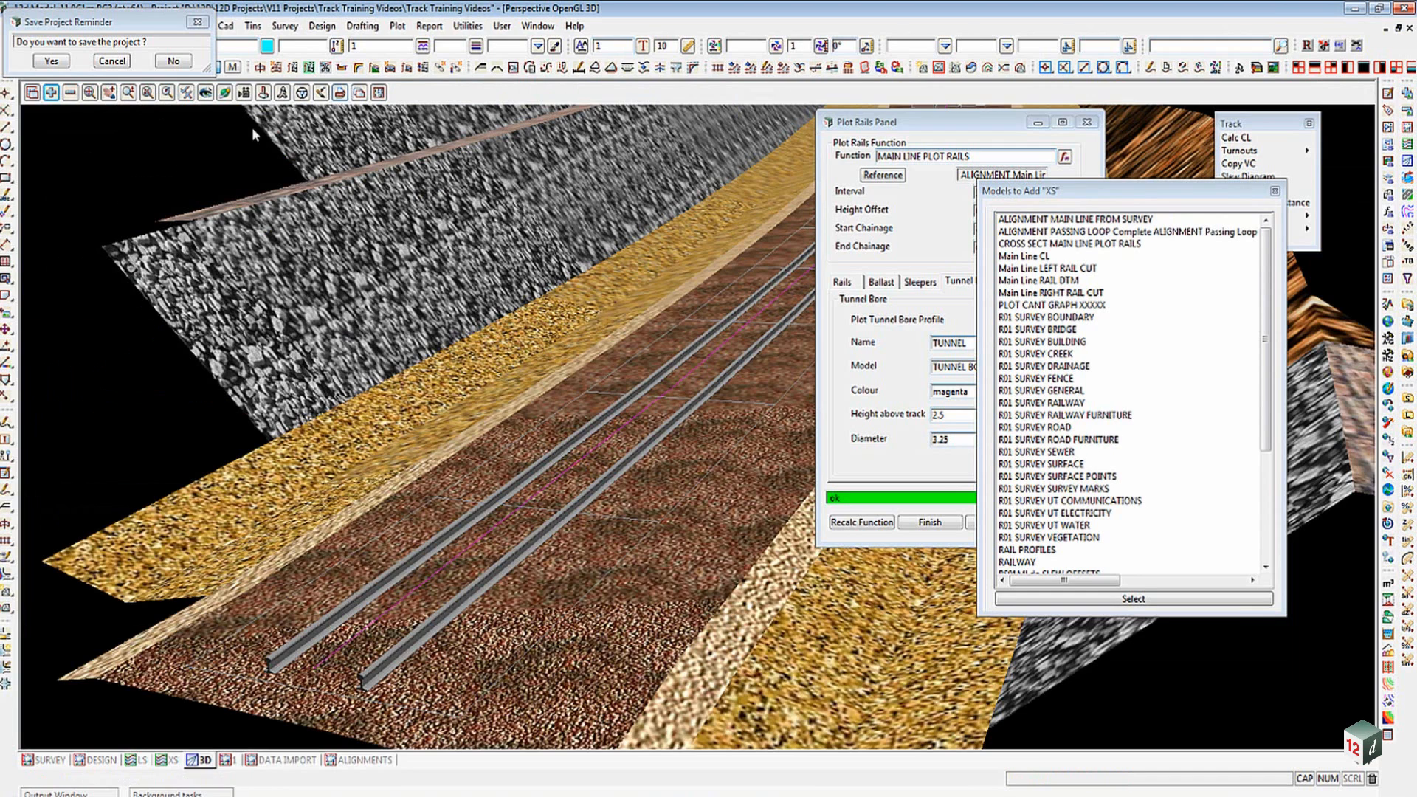
click(53, 93)
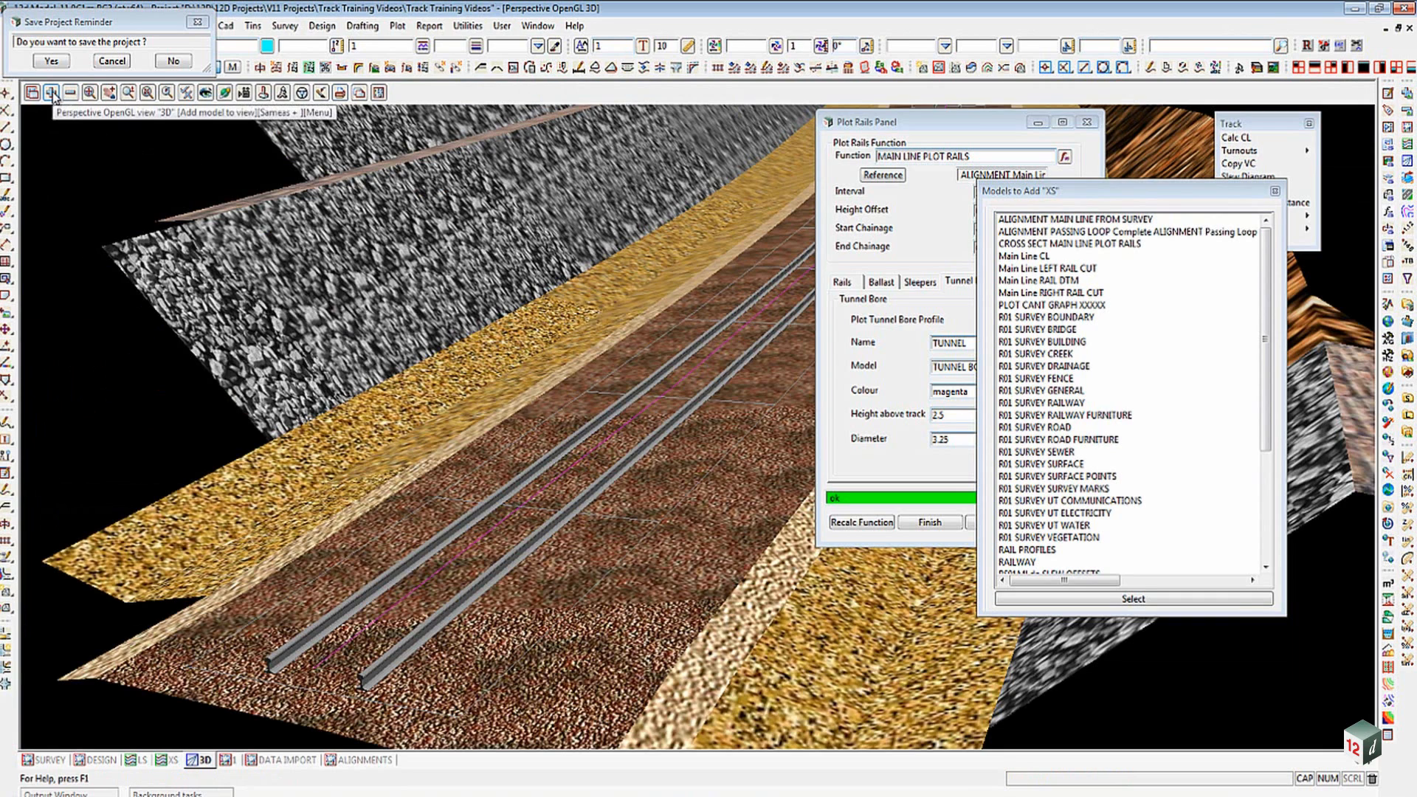
click(344, 393)
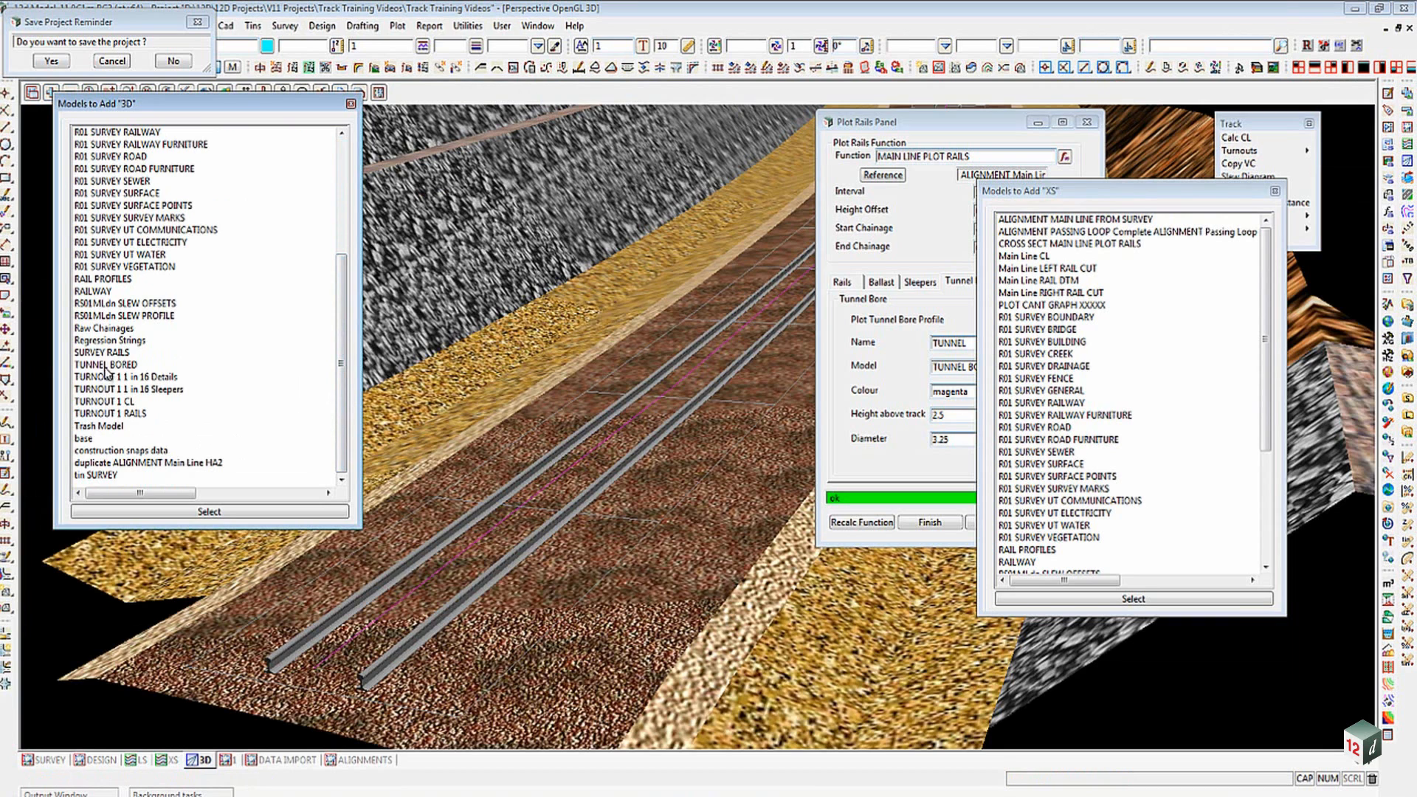
double_click(106, 365)
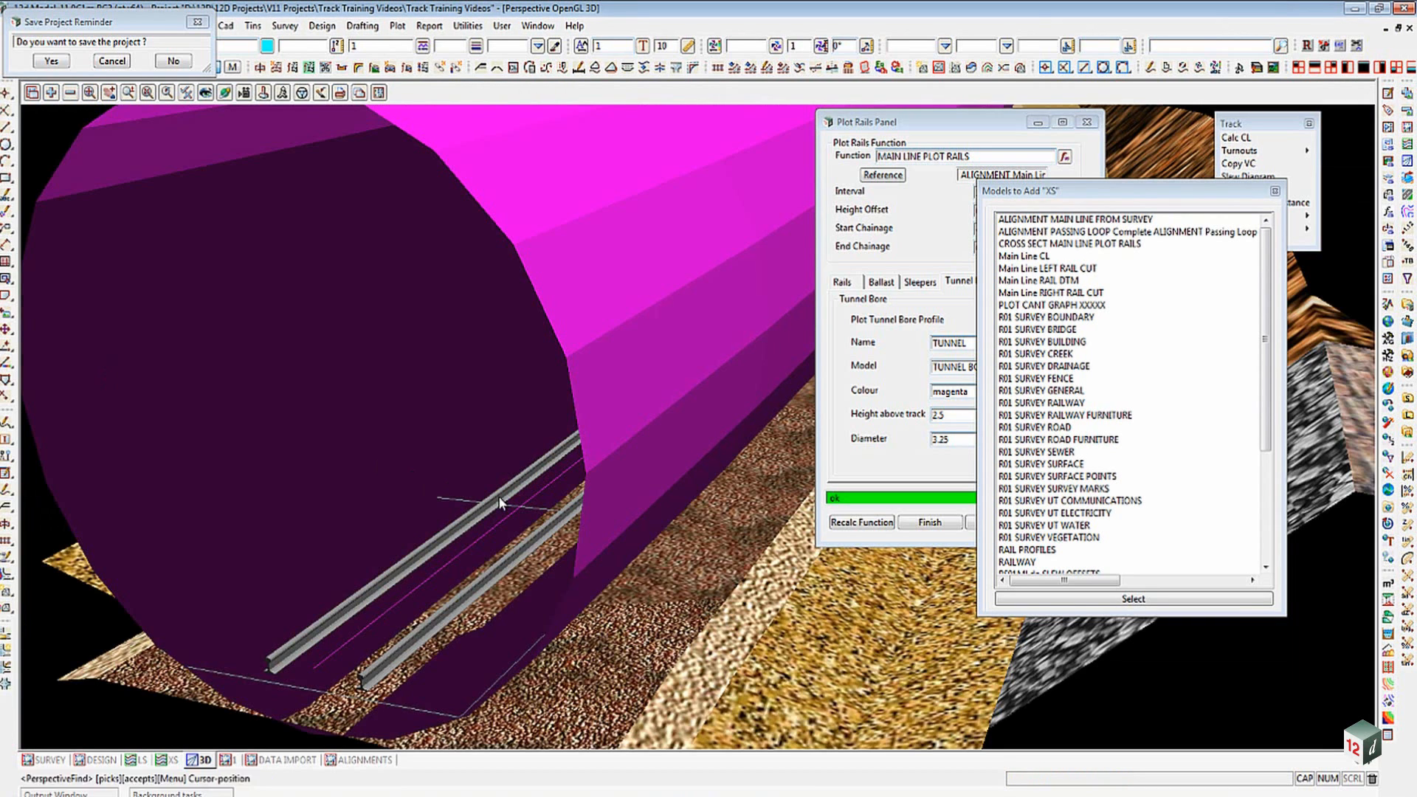
scroll(498, 496, up, 3)
scroll(499, 497, down, 1)
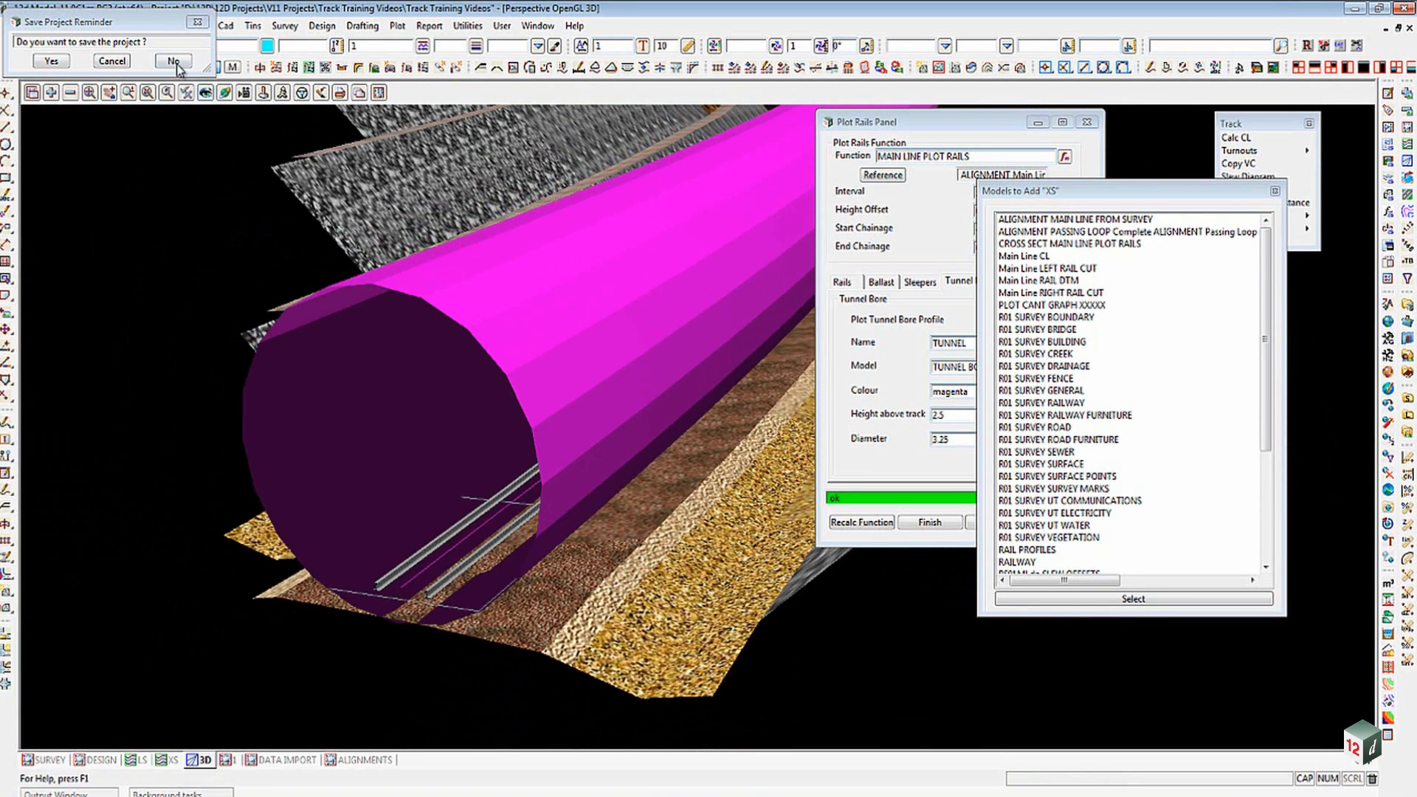
click(222, 93)
drag(325, 479, 503, 401)
mouse_move(422, 445)
mouse_down()
mouse_move(606, 346)
mouse_move(201, 442)
mouse_move(198, 488)
mouse_move(222, 499)
mouse_up()
Add the TUNNEL BORED model to the cross section view.
click(164, 761)
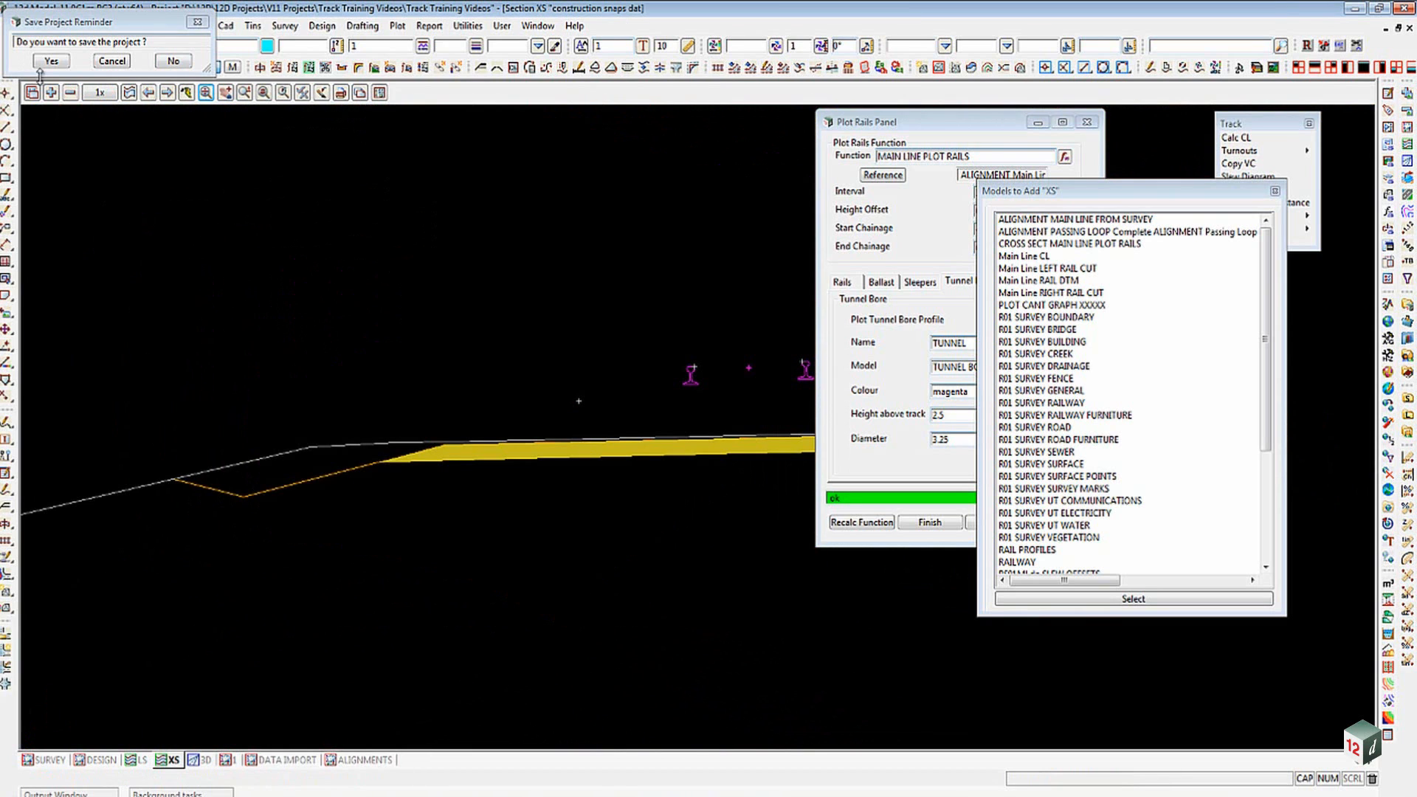
click(49, 93)
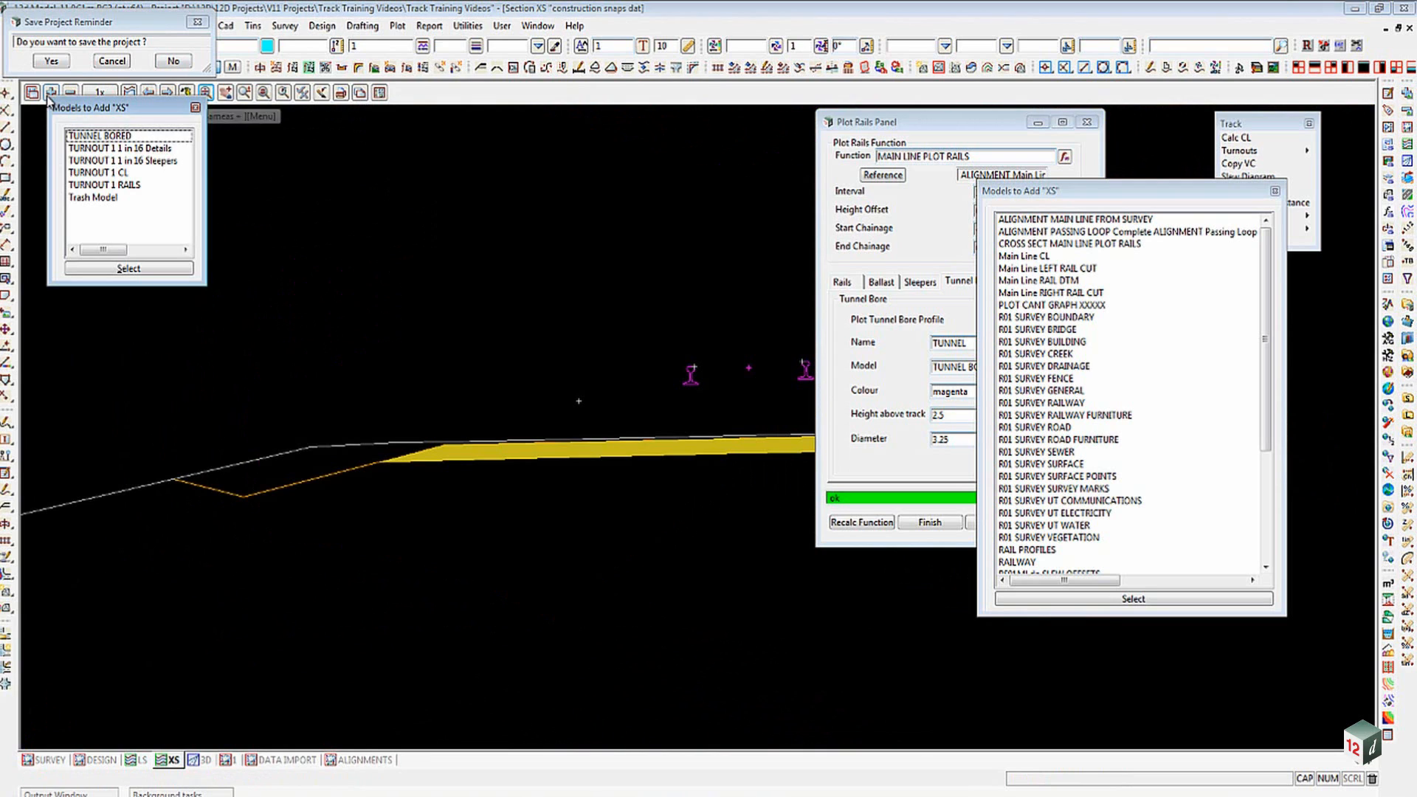
double_click(100, 135)
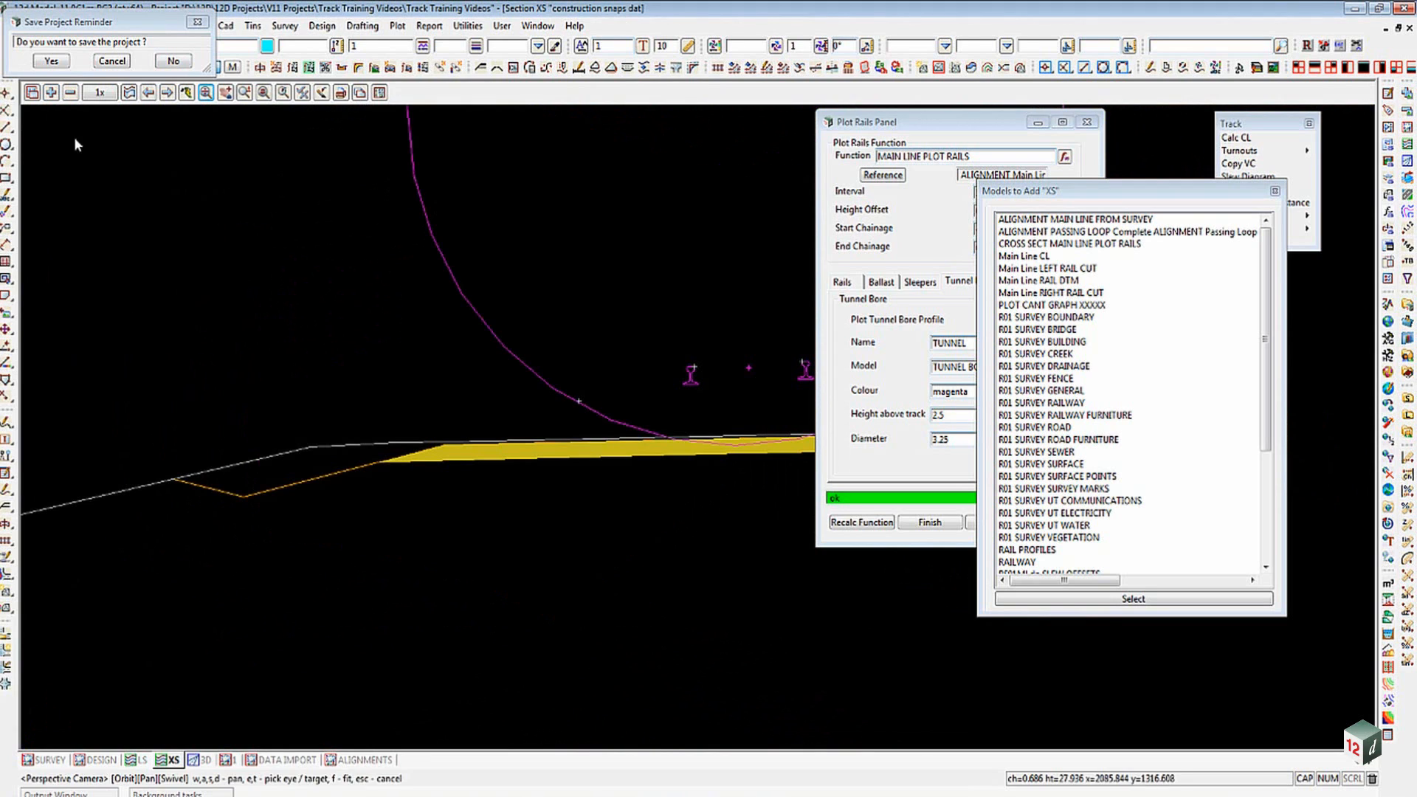
scroll(481, 403, down, 4)
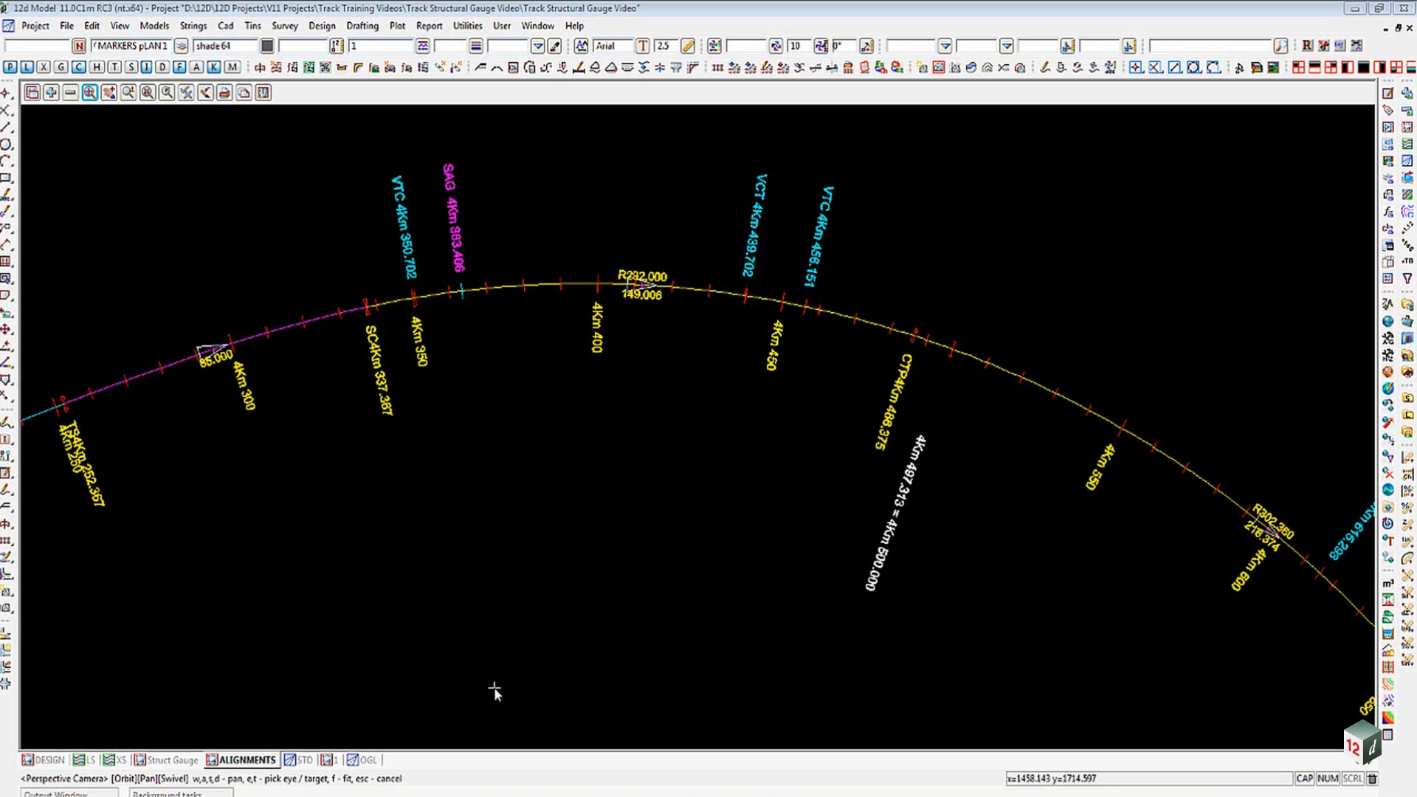
Switch to the 3D OGL view of the track and orbit around the rails and ballast.
click(366, 760)
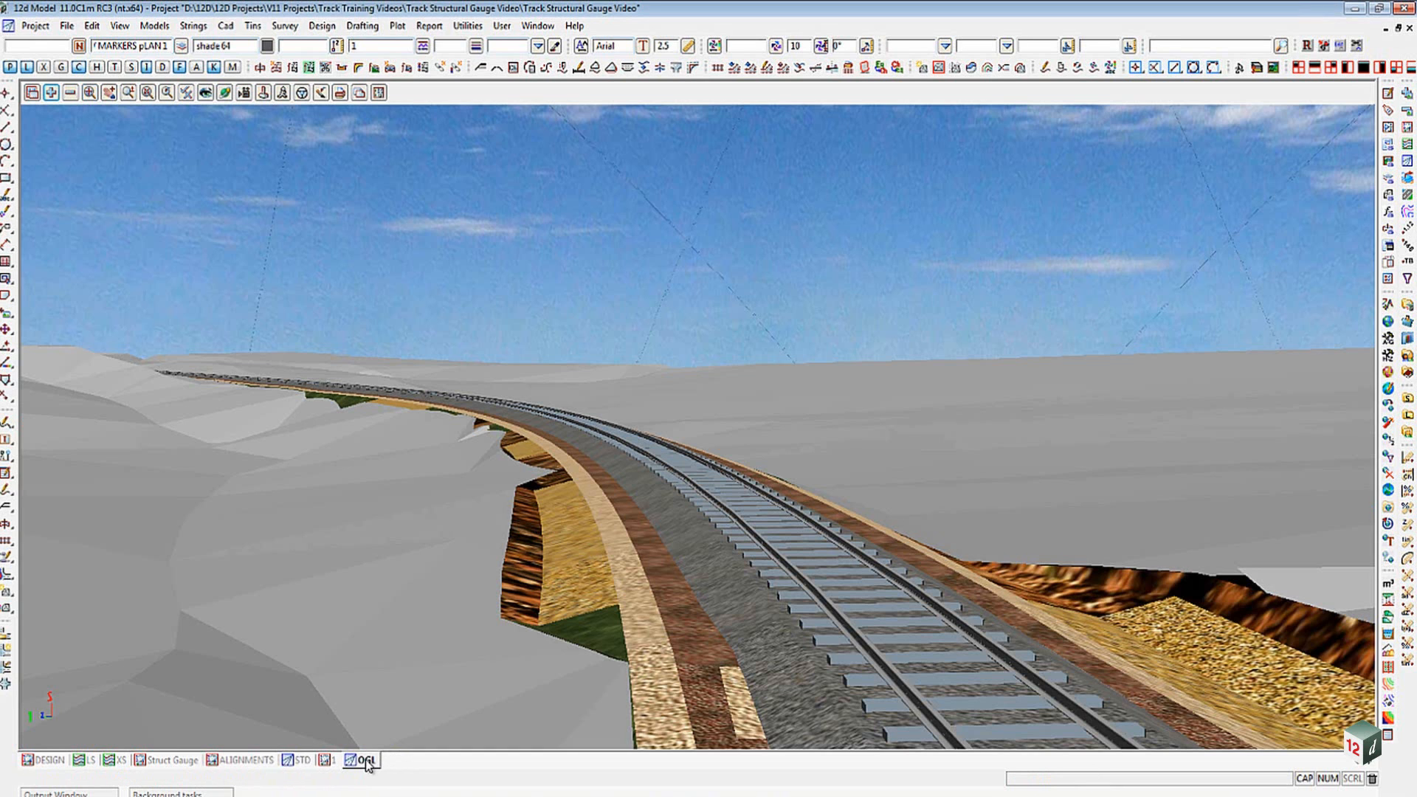
drag(872, 653, 868, 652)
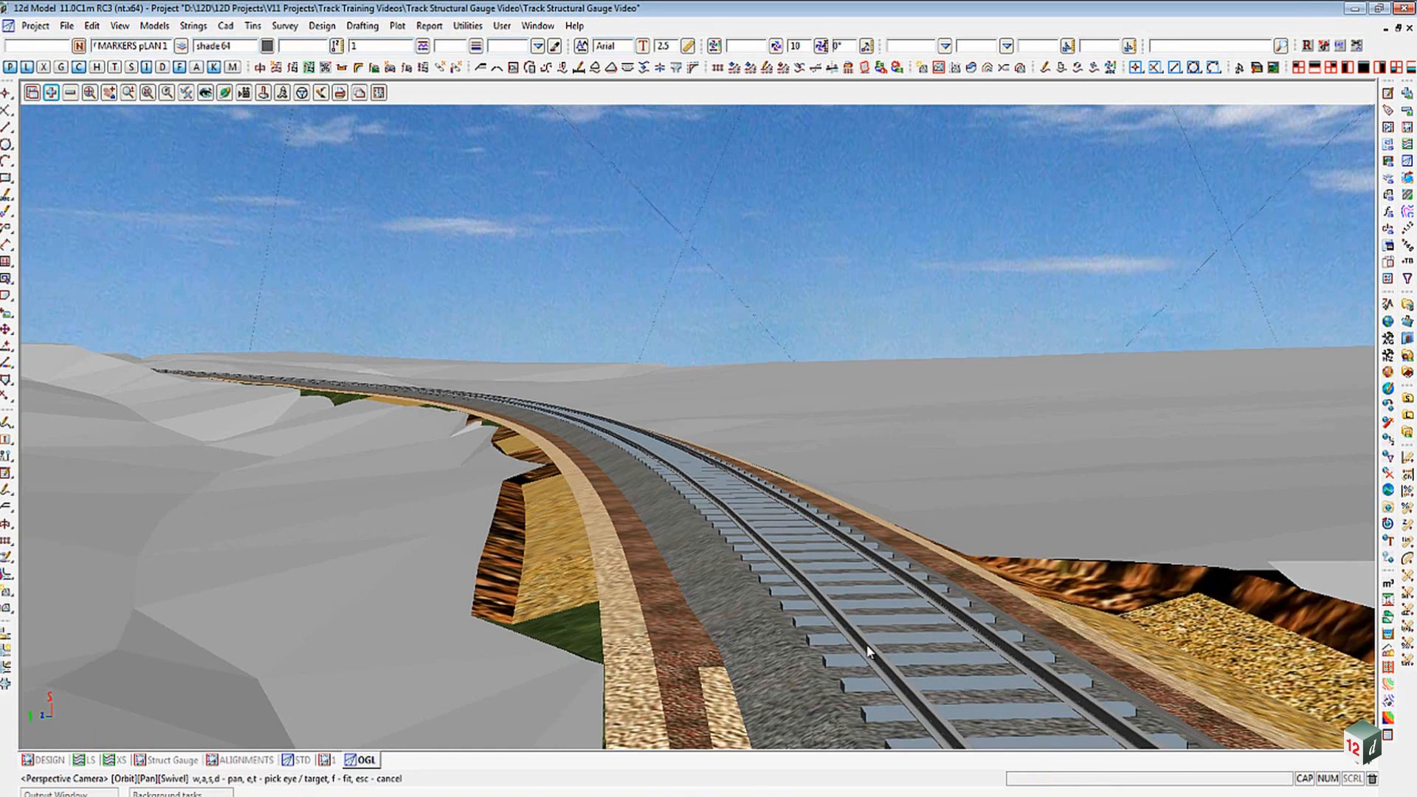
scroll(867, 651, up, 5)
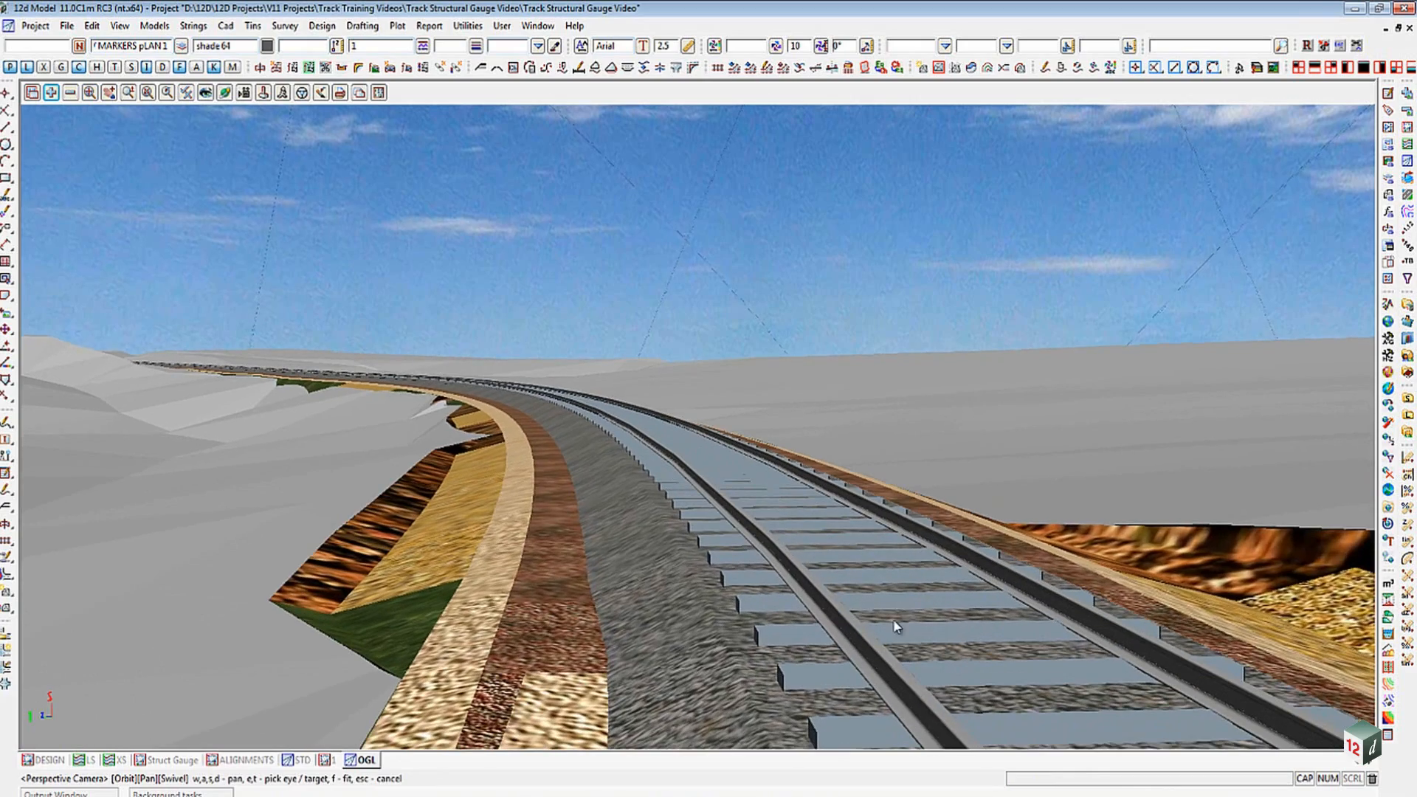
mouse_move(885, 641)
mouse_down()
mouse_move(1020, 623)
mouse_move(774, 624)
mouse_move(891, 603)
mouse_up()
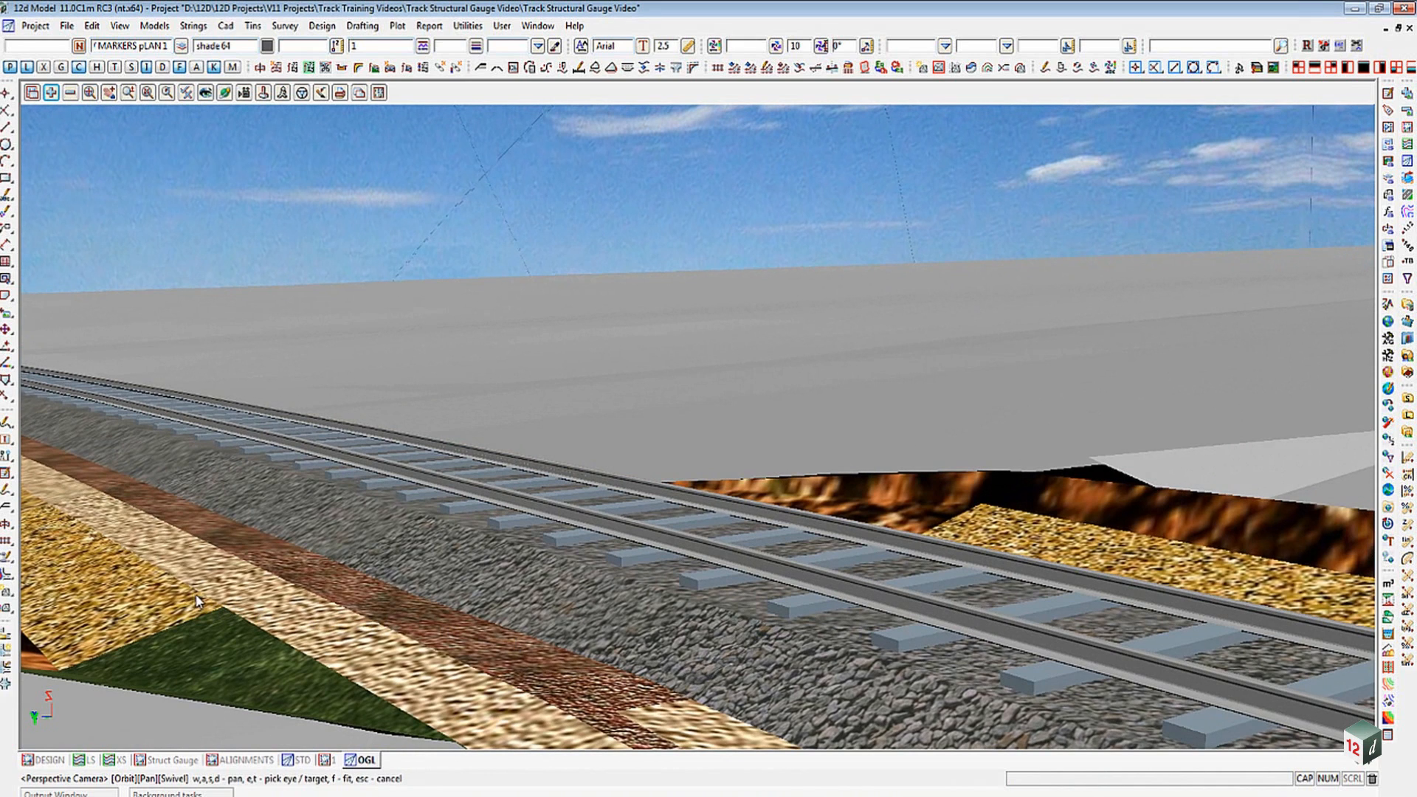
With the Perspective Camera tool, orbit so the track curves into the distance and move closer along it.
click(7, 610)
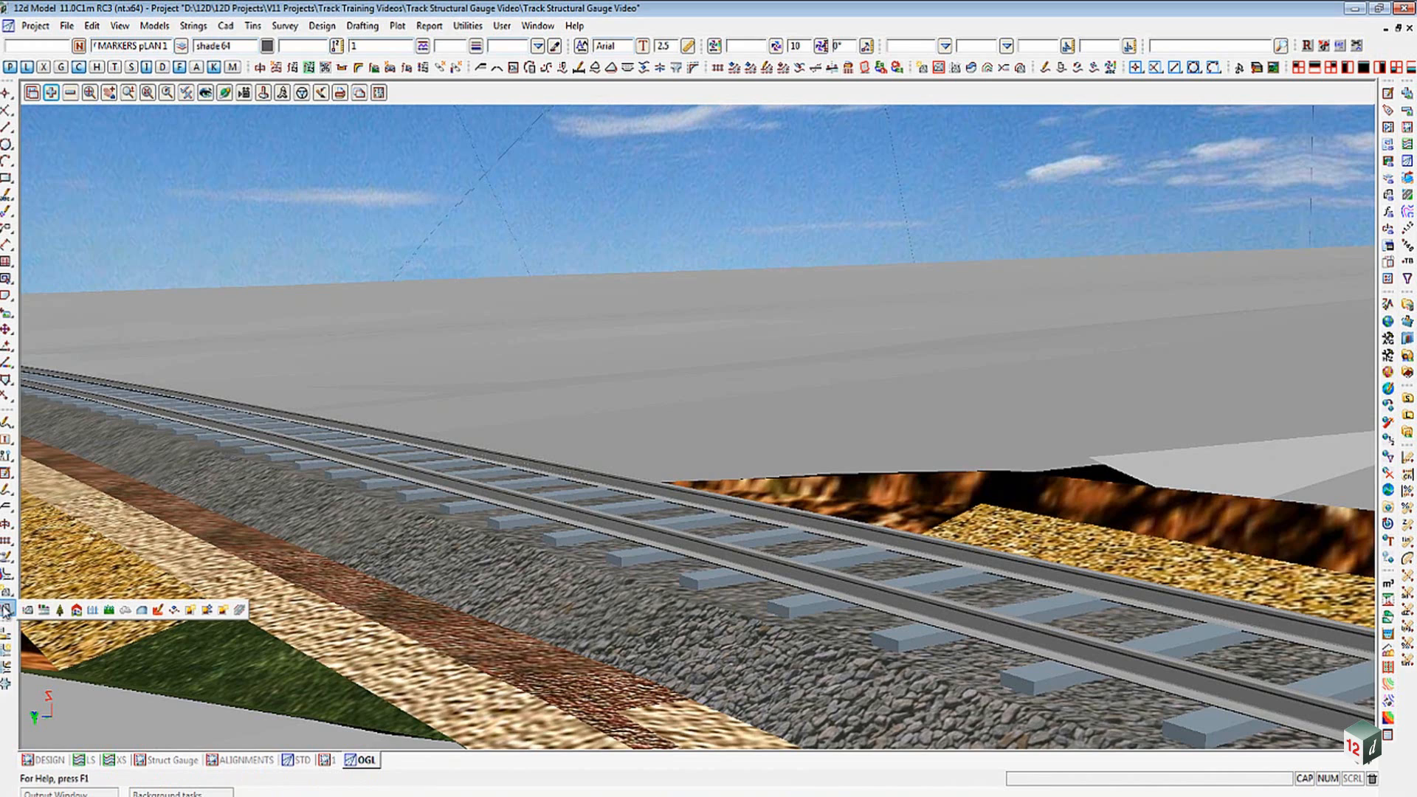
click(143, 612)
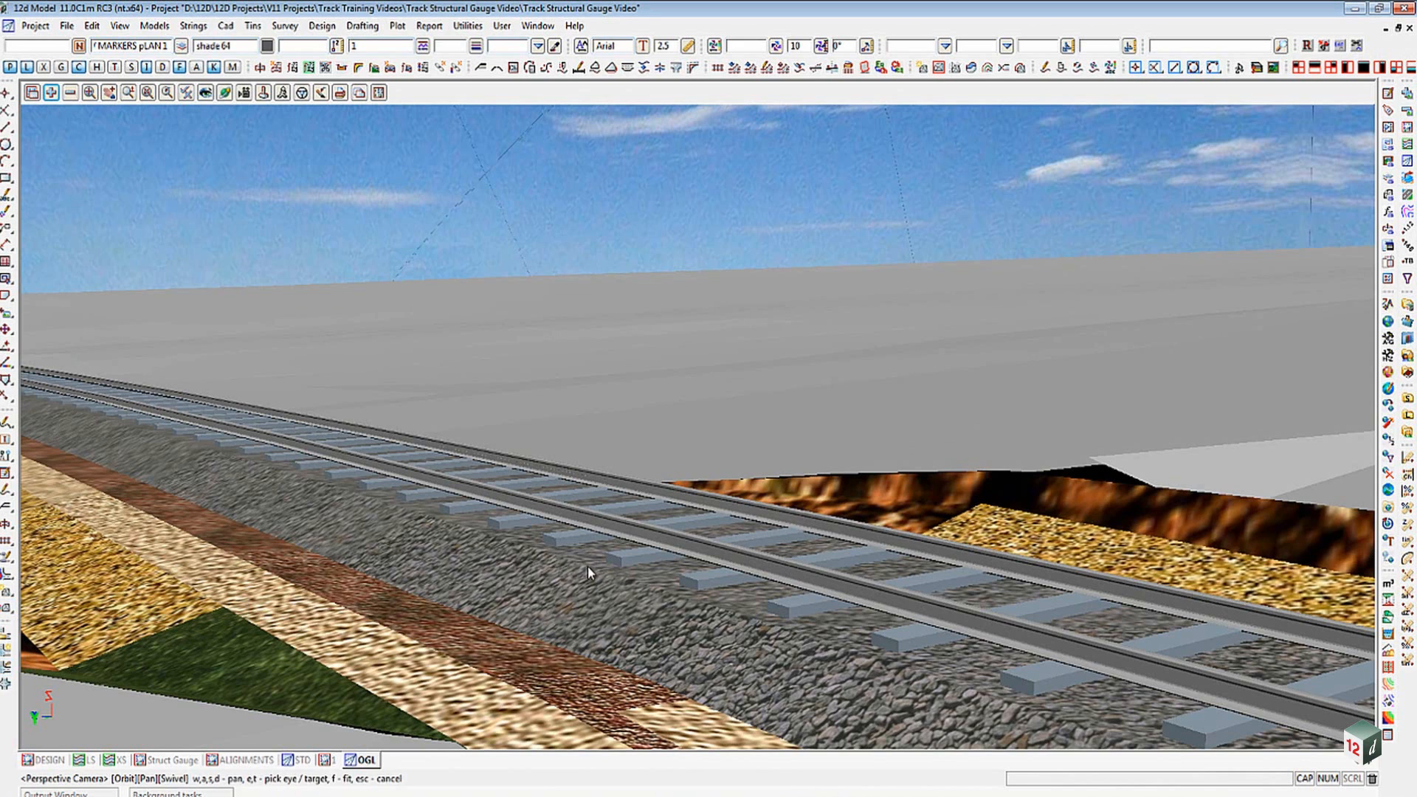
drag(934, 601, 816, 561)
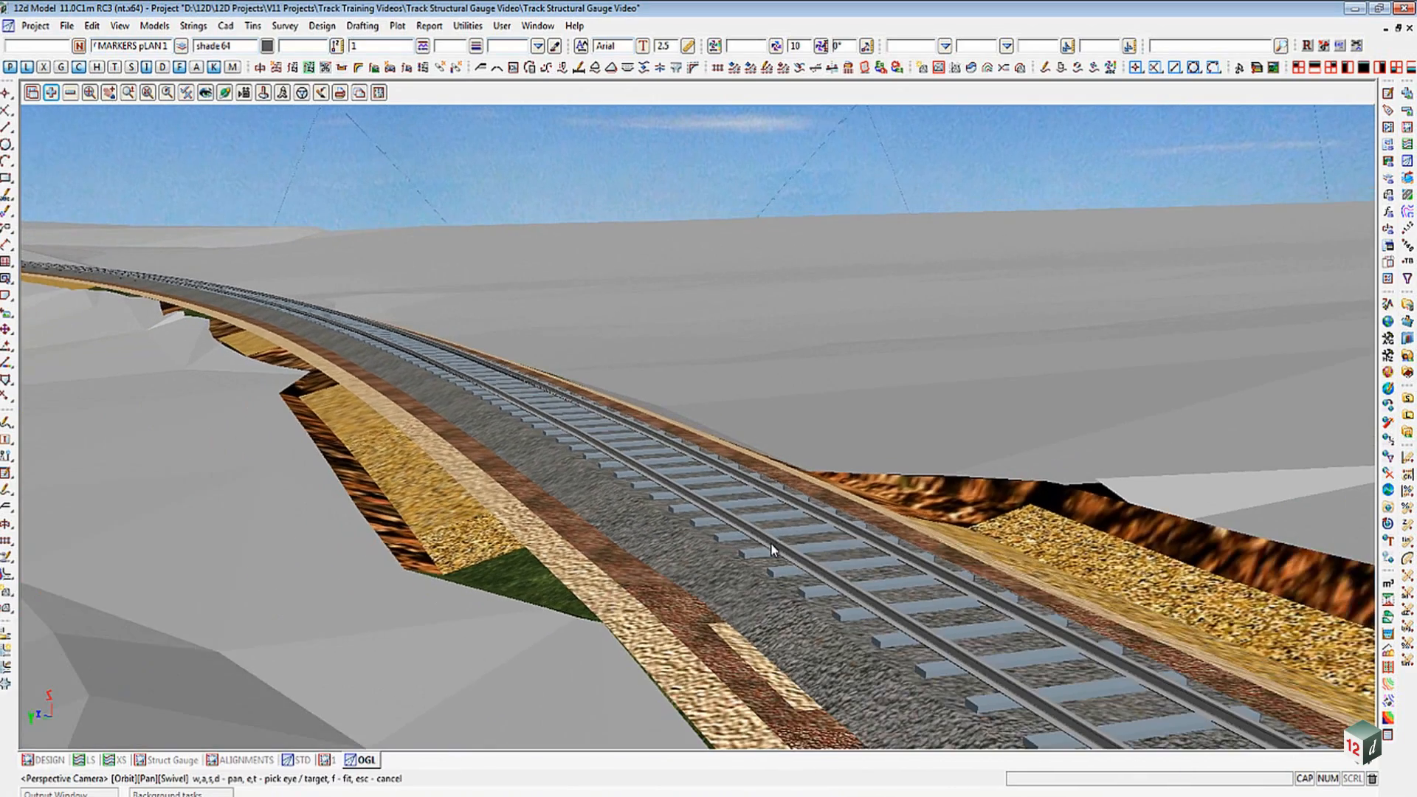
mouse_move(773, 548)
mouse_down()
mouse_move(817, 567)
mouse_move(738, 575)
mouse_up()
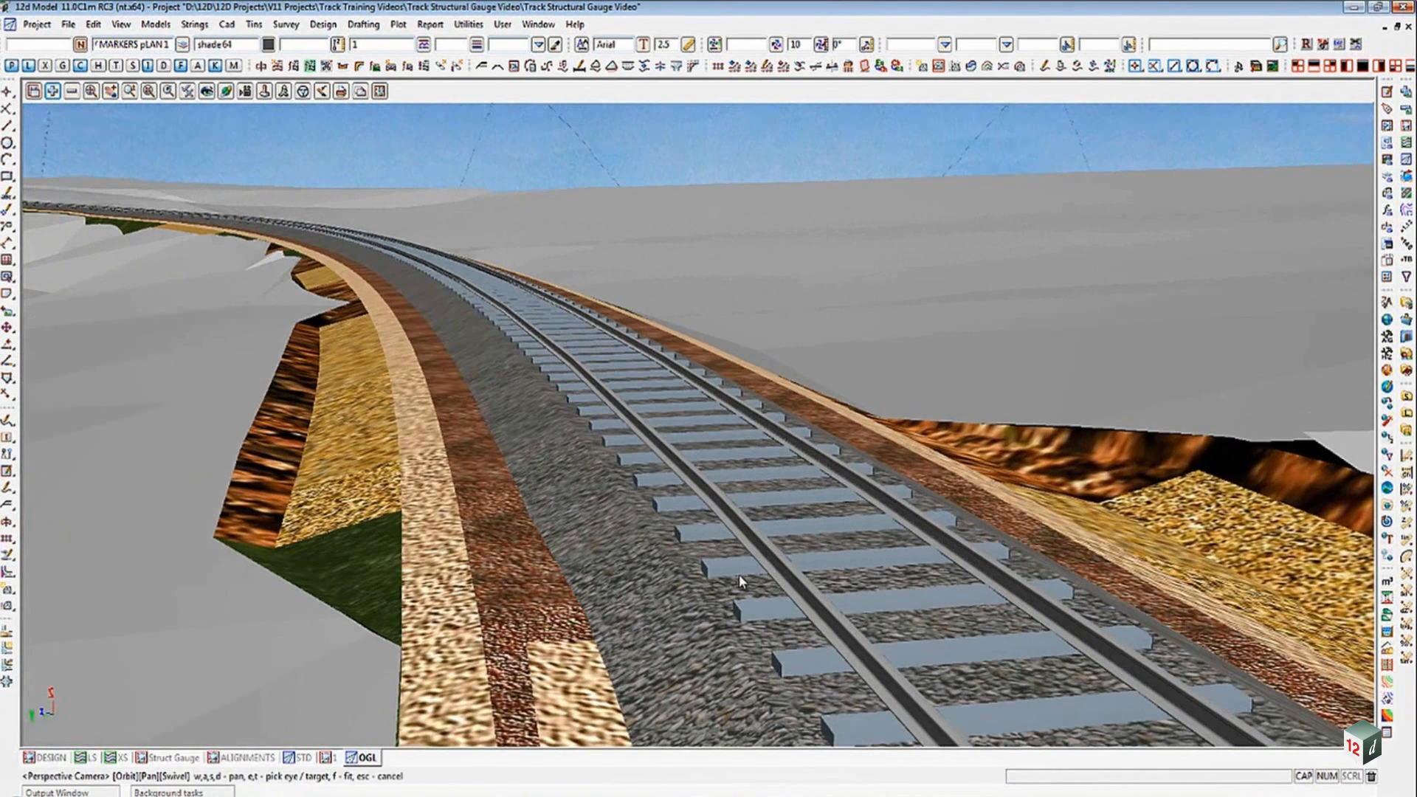